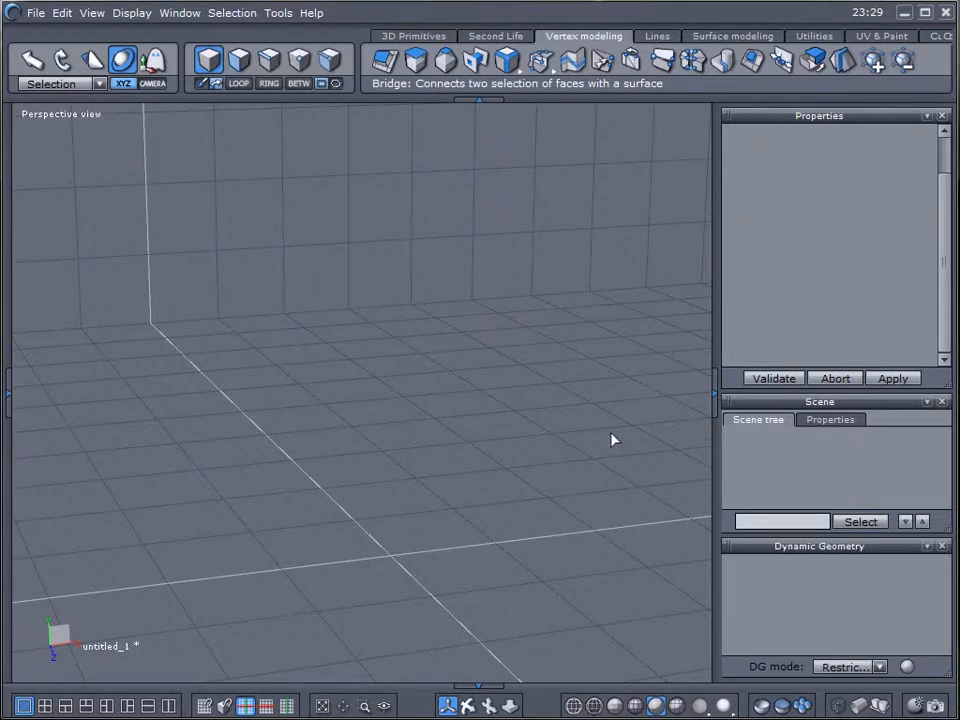
Orbit the empty scene and bring up the 3D primitive shapes.
mouse_move(596, 451)
middle_mouse_down()
mouse_move(534, 433)
mouse_move(363, 330)
mouse_move(405, 334)
middle_mouse_up()
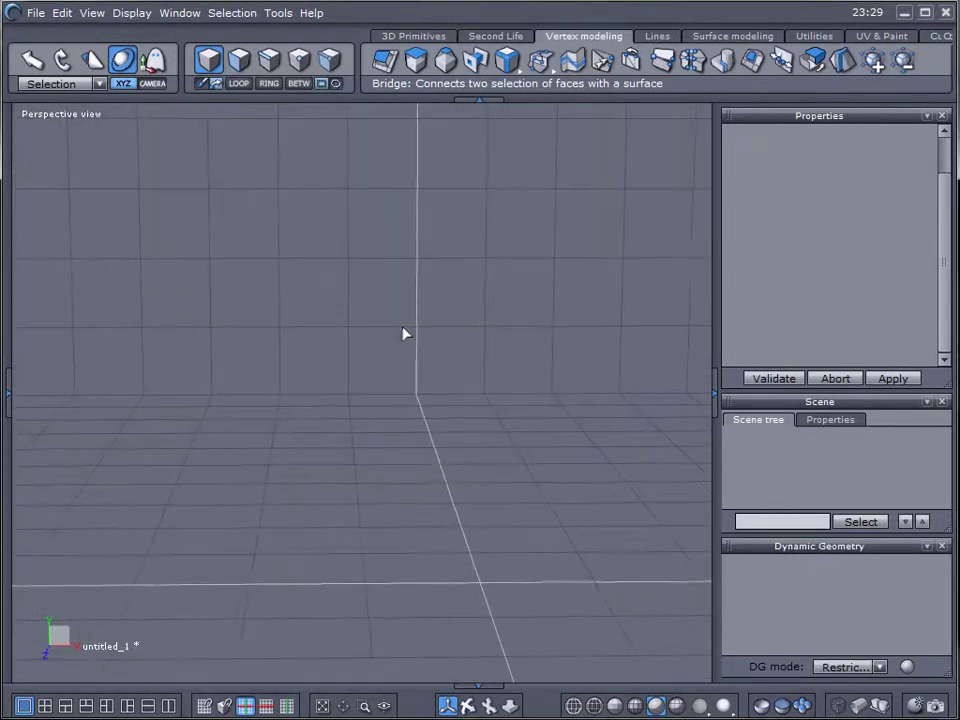
left_click(423, 38)
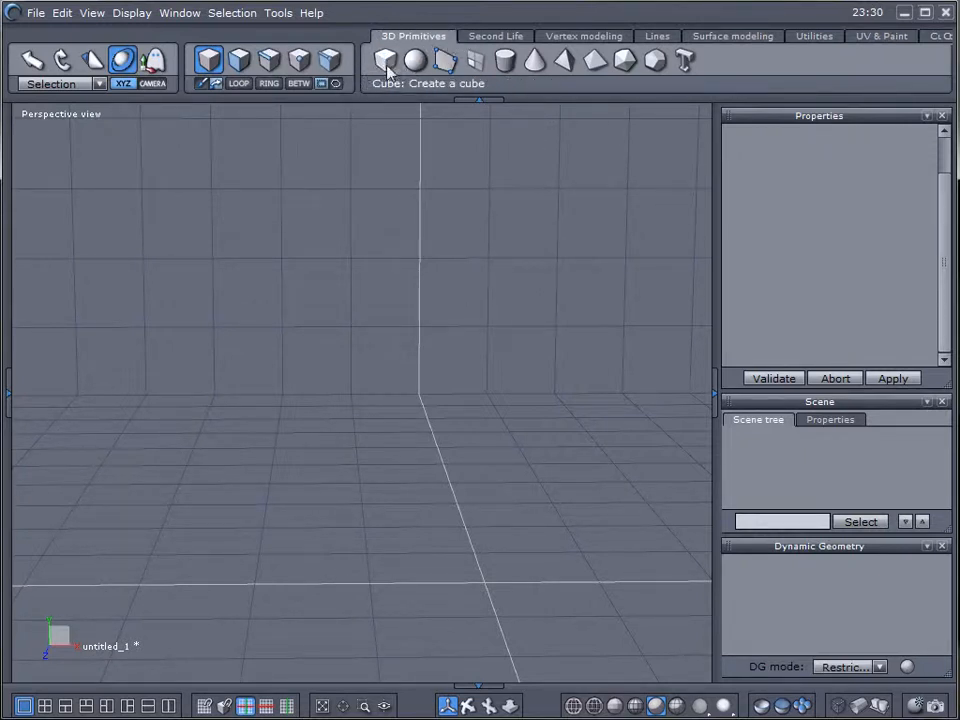
Place a wide, short cylinder near the scene centre, setting its base, radius and height.
left_click(505, 62)
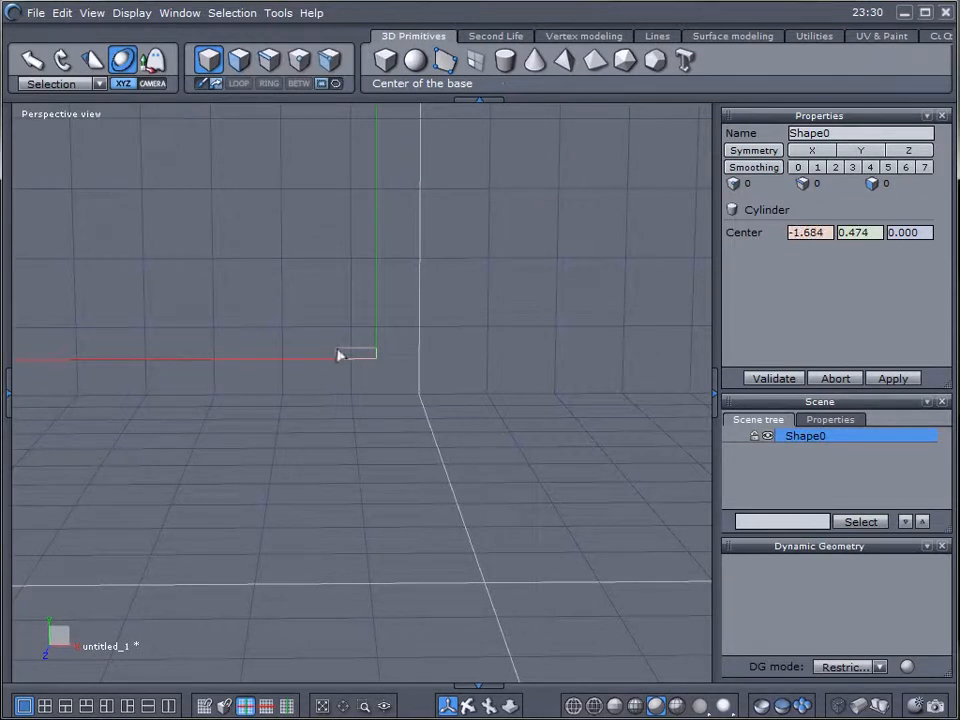
left_click(338, 355)
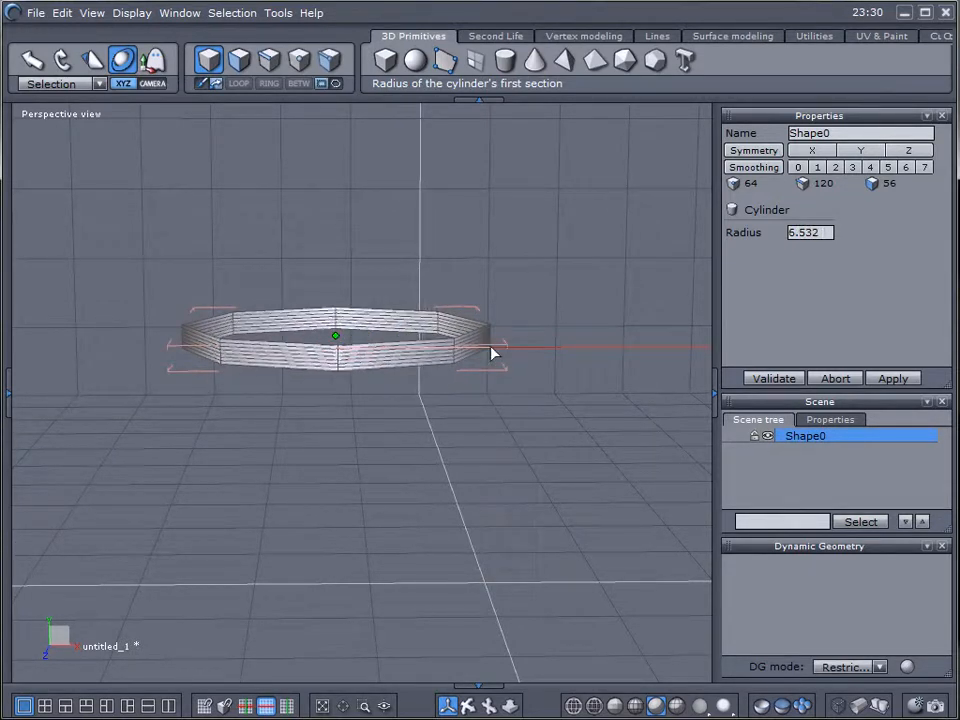
left_click(491, 353)
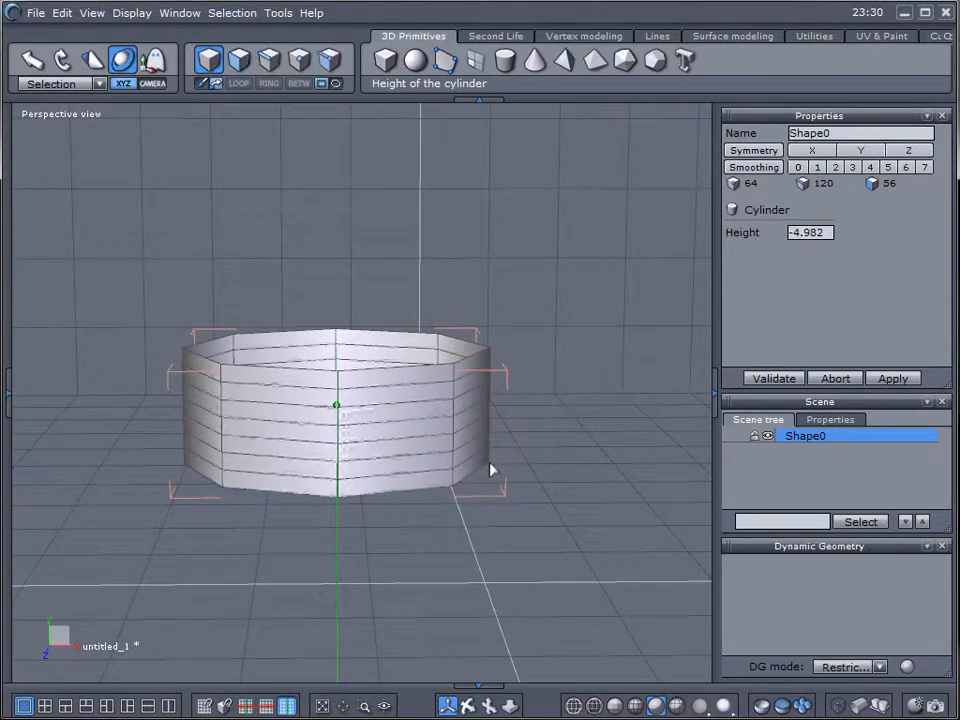
left_click(491, 469)
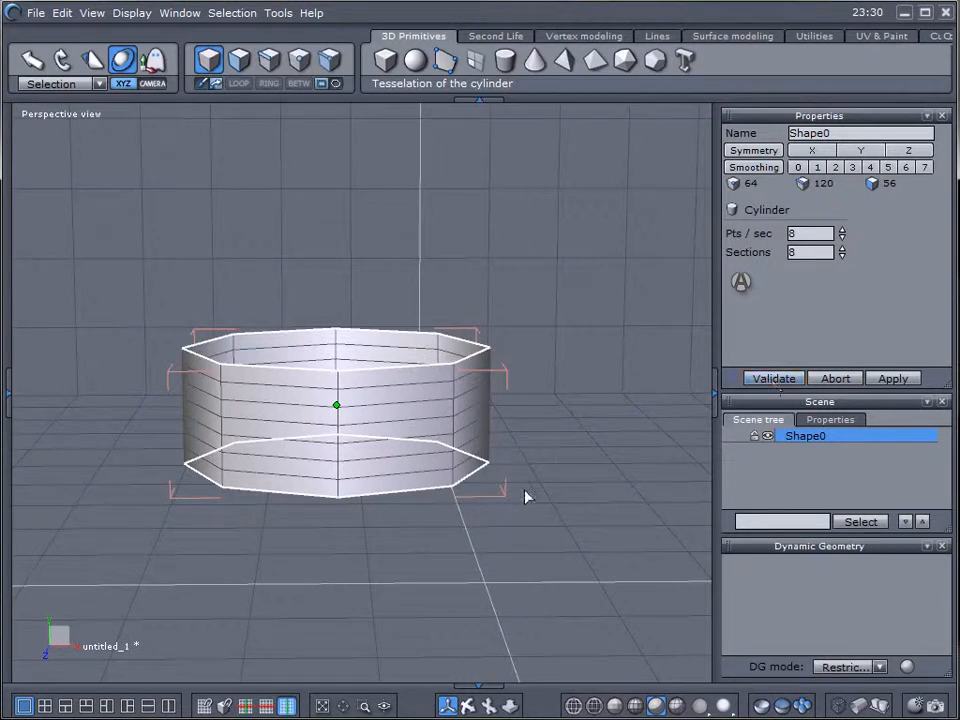
mouse_move(525, 497)
middle_mouse_down()
mouse_move(542, 360)
mouse_move(531, 297)
mouse_move(523, 345)
mouse_move(429, 300)
middle_mouse_up()
Cap the cylinder's open top and bottom and check it from several angles.
mouse_move(405, 508)
middle_mouse_down()
mouse_move(591, 437)
mouse_move(583, 536)
mouse_move(617, 519)
middle_mouse_up()
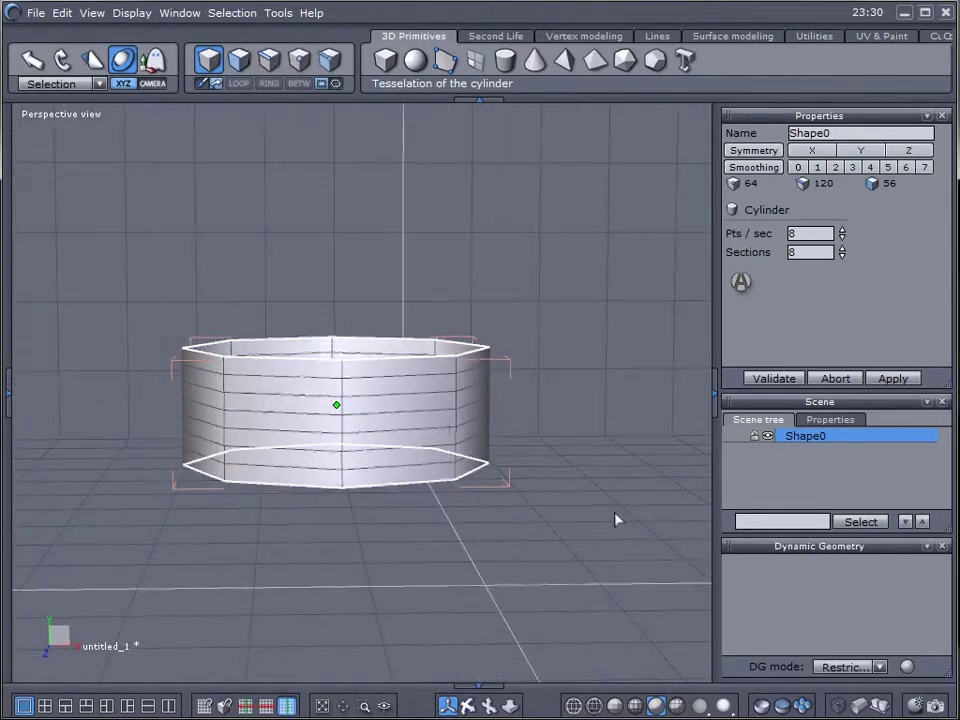
left_click(410, 354)
left_click(417, 471)
mouse_move(553, 509)
middle_mouse_down()
mouse_move(542, 332)
mouse_move(530, 419)
middle_mouse_up()
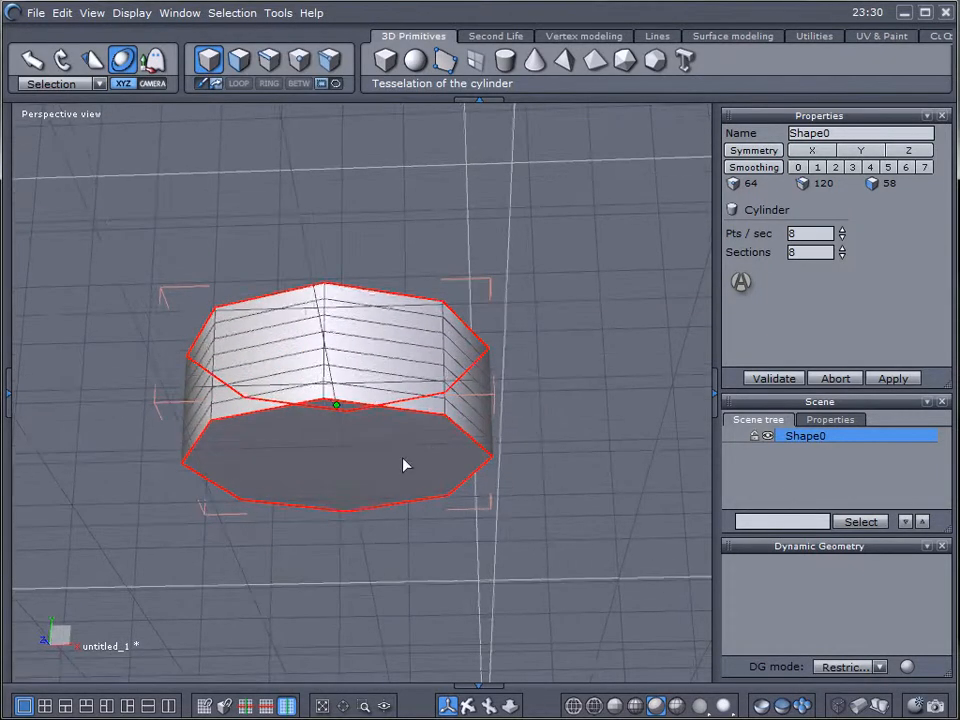
mouse_move(418, 270)
middle_mouse_down()
mouse_move(634, 416)
mouse_move(650, 459)
middle_mouse_up()
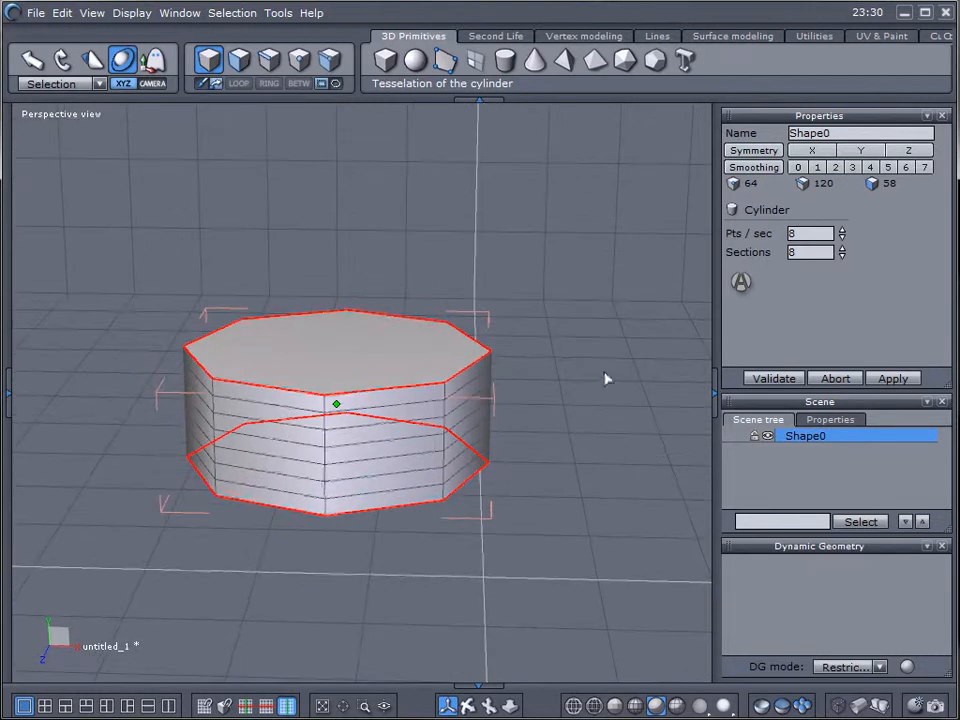
mouse_move(606, 379)
middle_mouse_down()
mouse_move(568, 347)
mouse_move(576, 337)
middle_mouse_up()
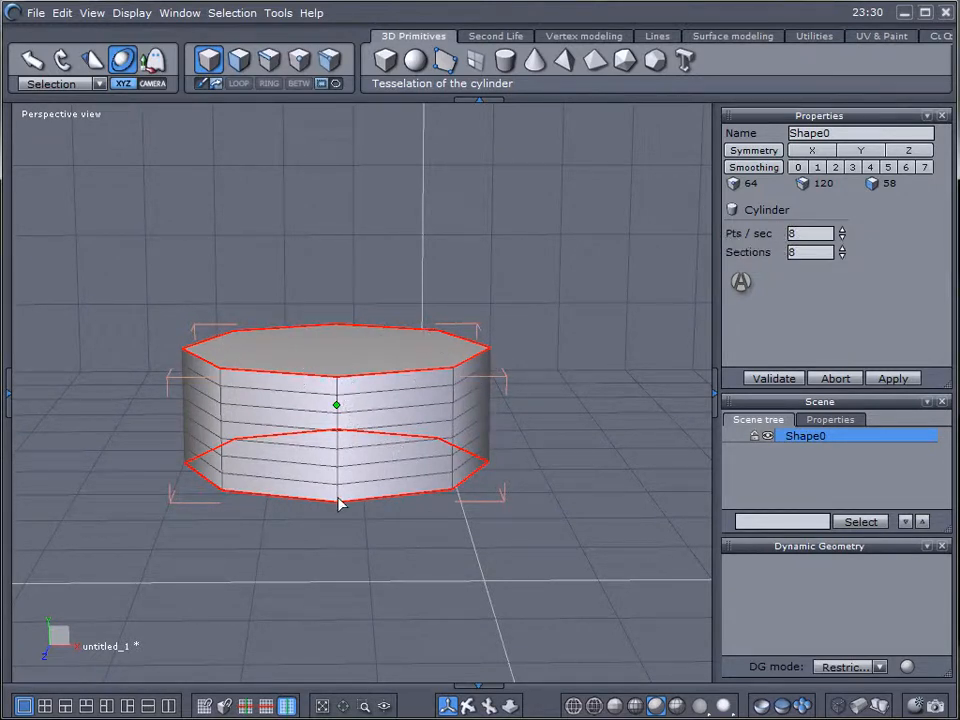
Give the cylinder 24 points per section and 4 sections, then validate it.
double_click(808, 233)
type("24")
key("Tab")
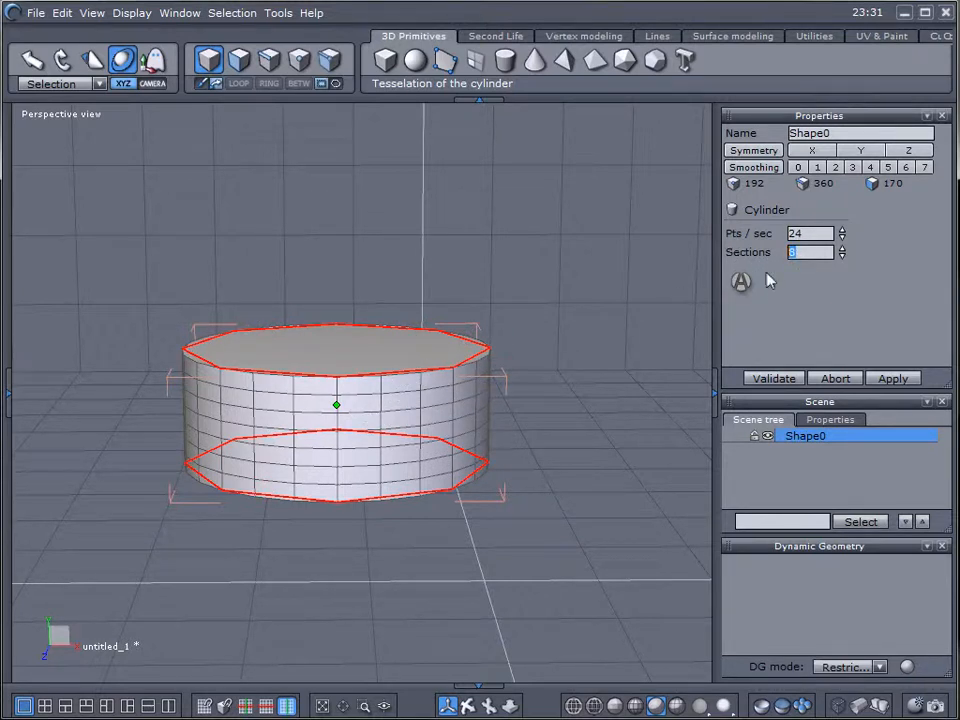
type("4")
key("Return")
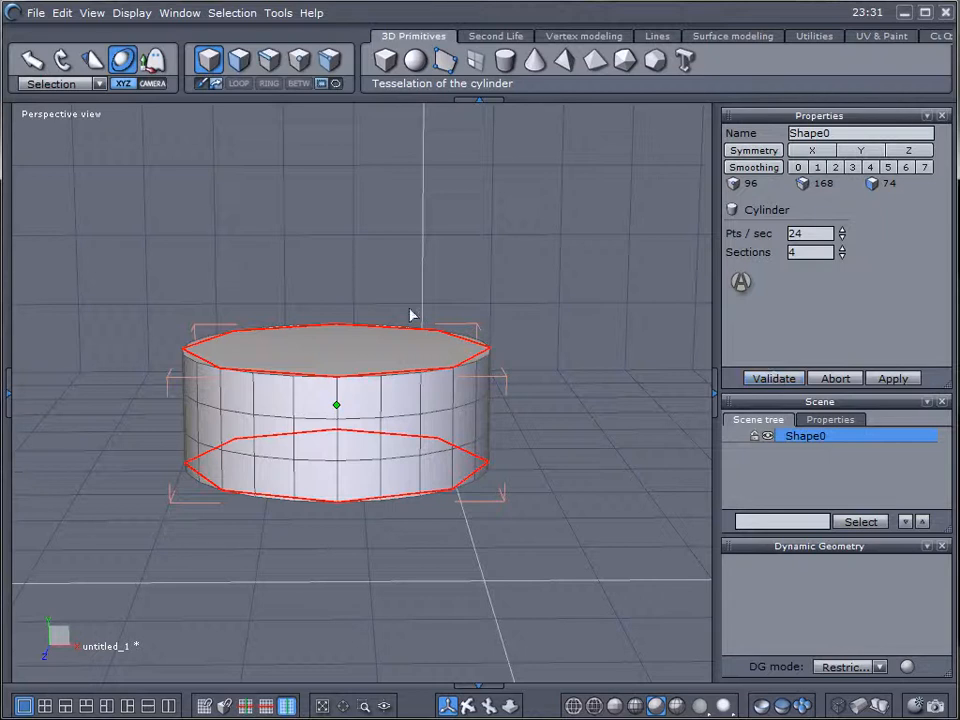
left_click(786, 380)
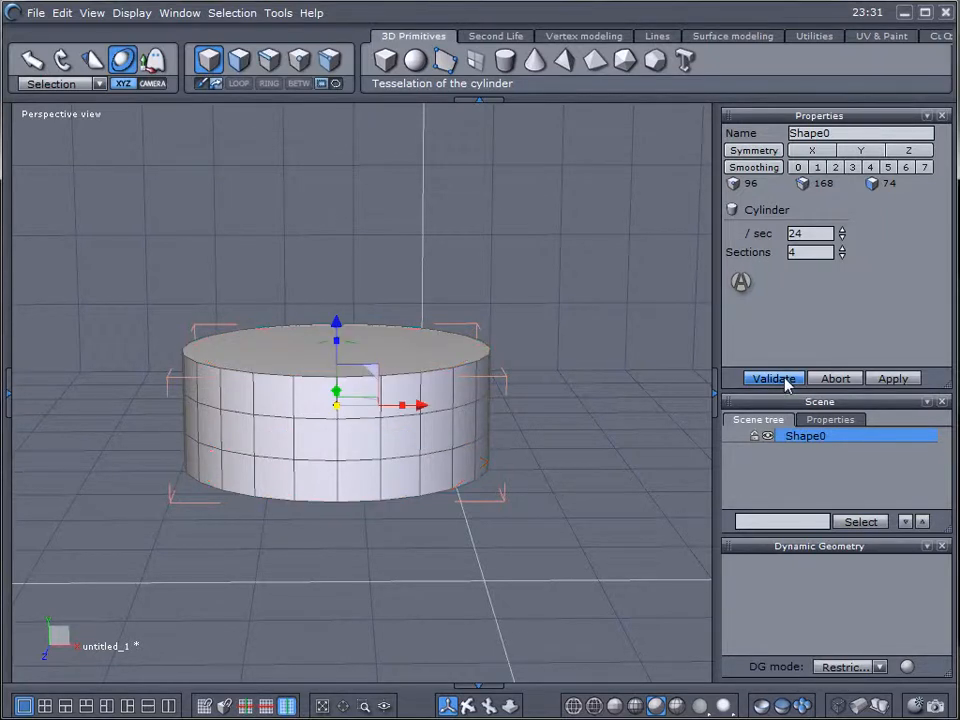
Switch the selection mode to faces.
mouse_move(483, 426)
right_mouse_down()
mouse_move(384, 501)
mouse_move(454, 501)
mouse_move(447, 464)
mouse_move(581, 441)
mouse_move(469, 467)
mouse_move(455, 490)
mouse_move(437, 491)
right_mouse_up()
right_click_drag(489, 435, 505, 463)
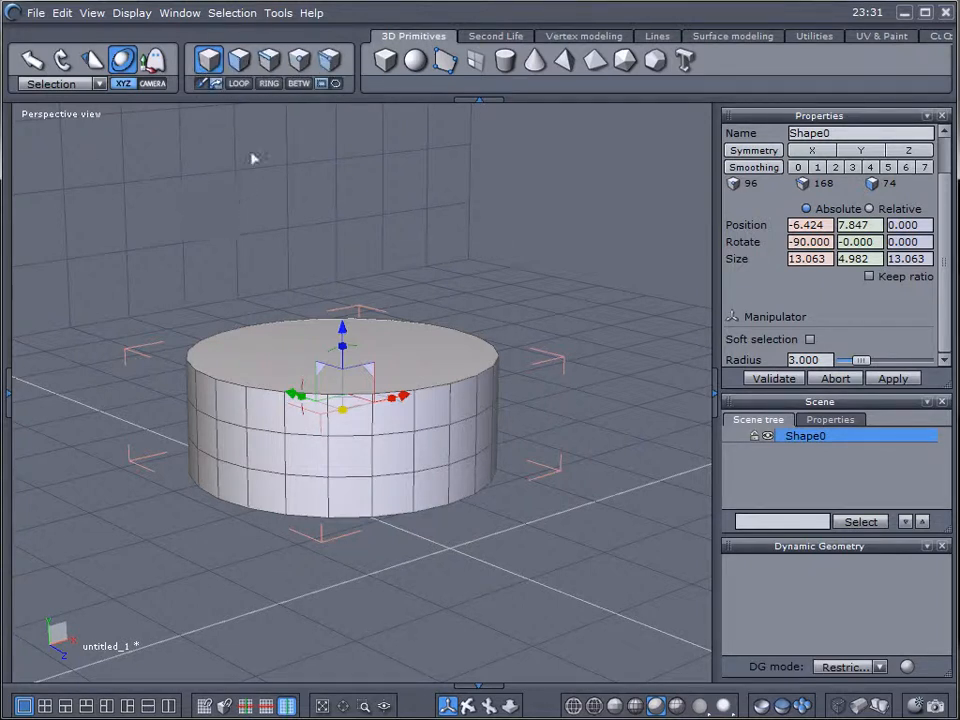
left_click(238, 60)
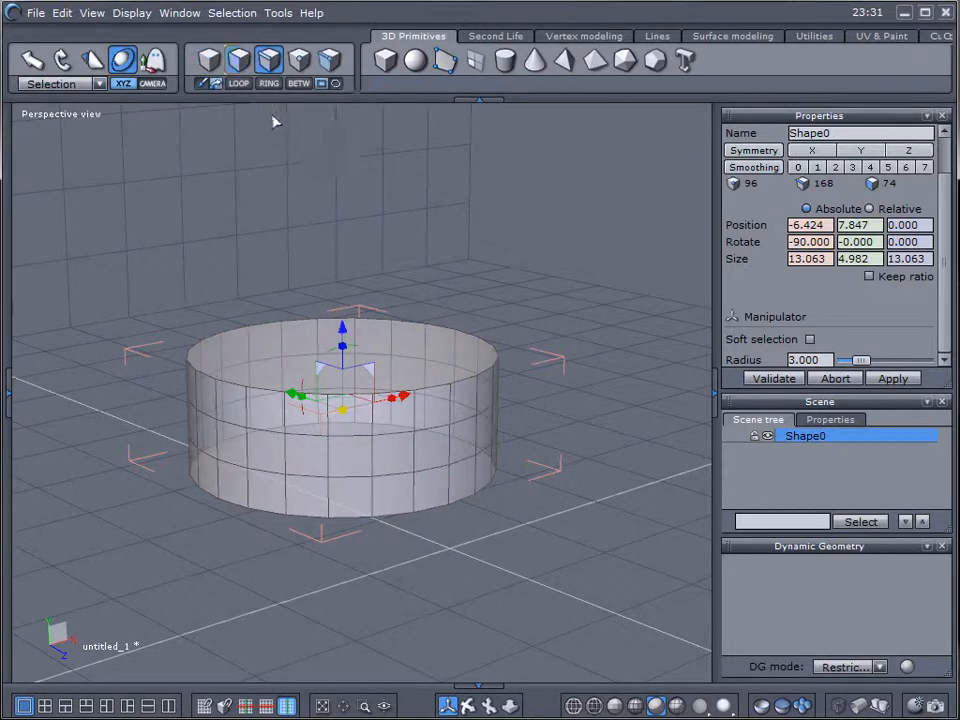
key("F4")
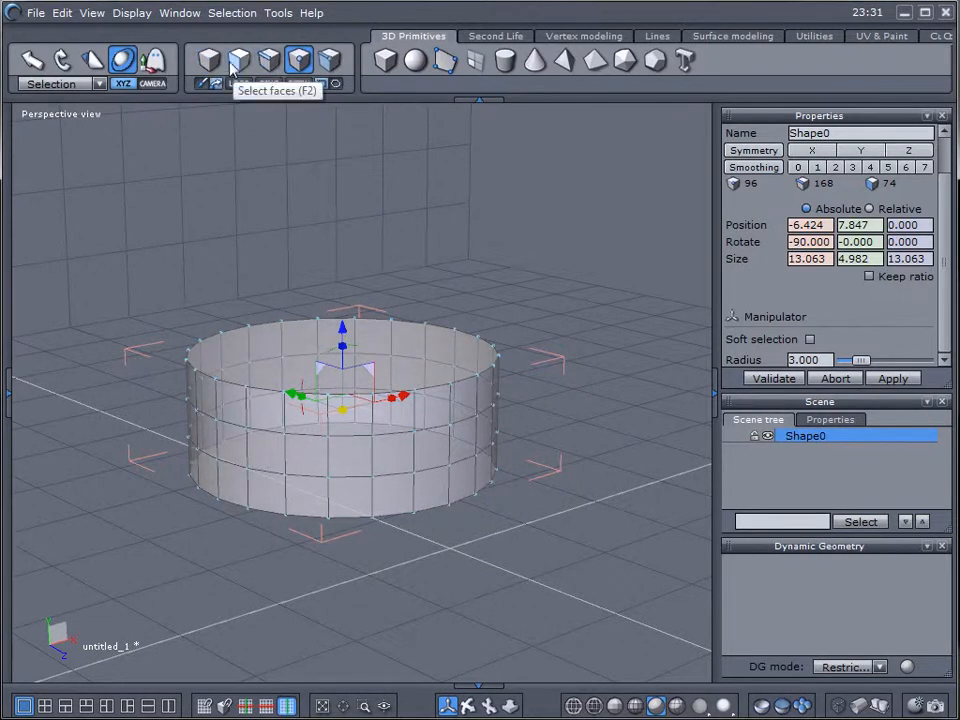
left_click(238, 60)
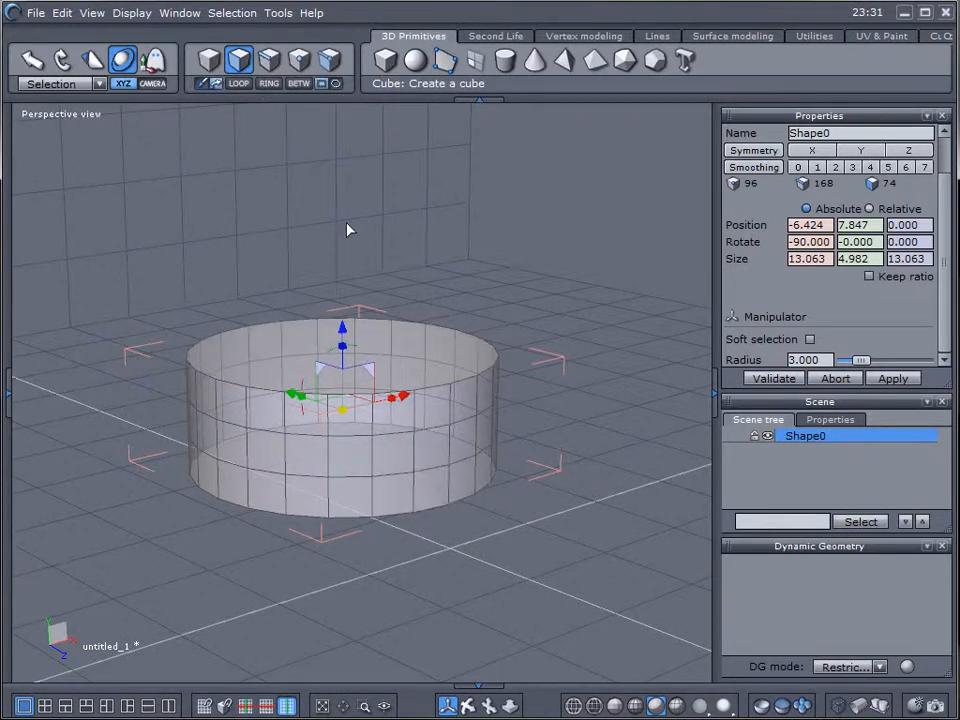
Select one side face and extend it to the full middle face loop around the cylinder.
left_click(438, 453)
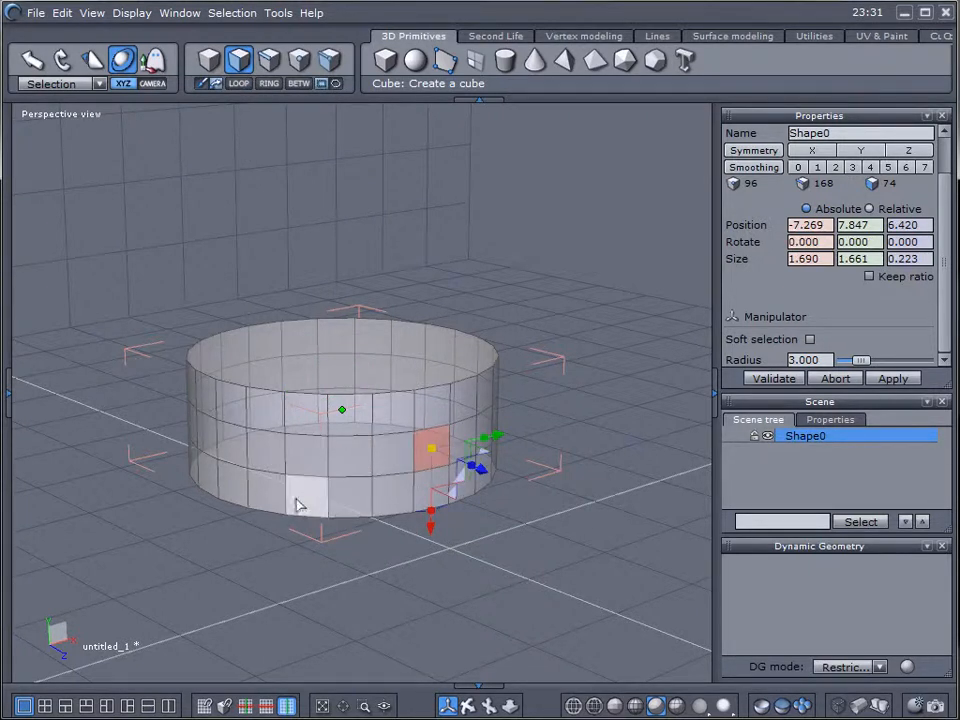
mouse_move(300, 506)
middle_mouse_down()
mouse_move(418, 503)
mouse_move(244, 497)
middle_mouse_up()
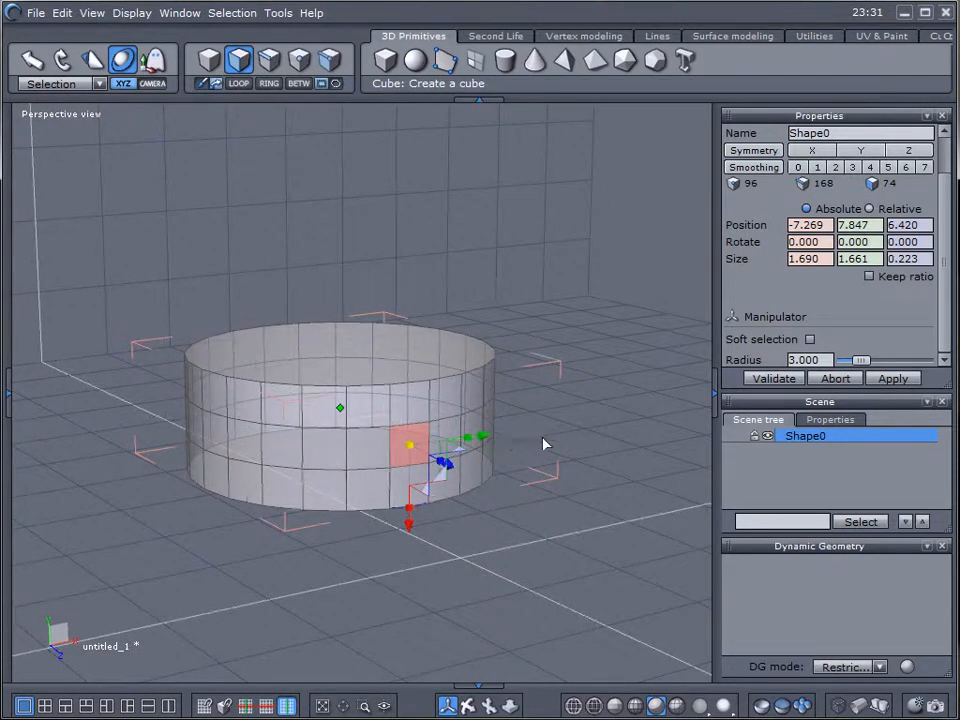
double_click(443, 452)
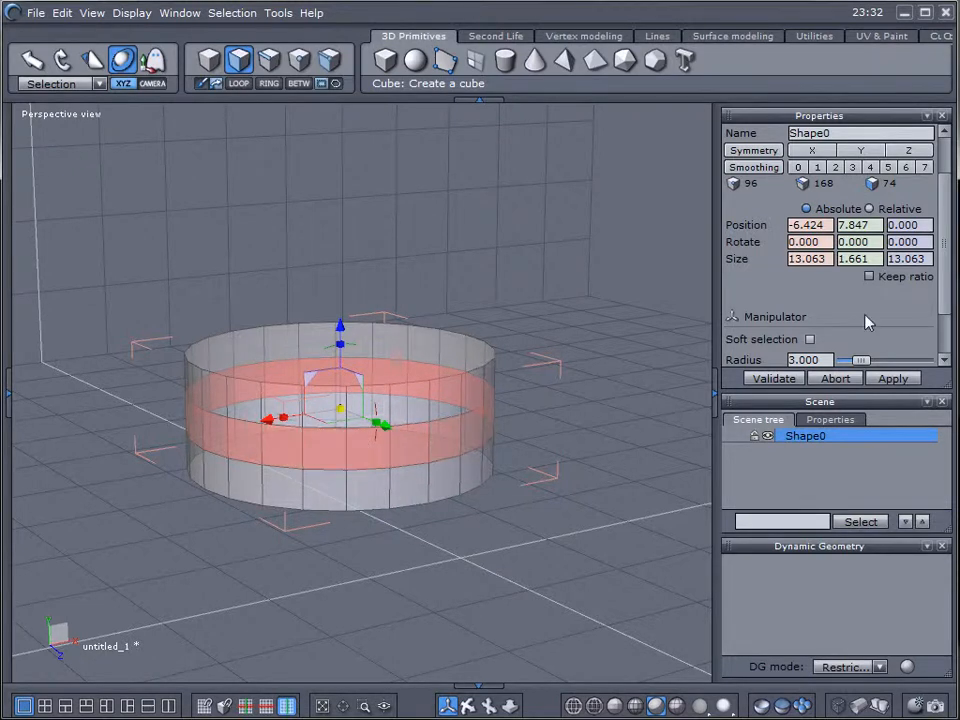
scroll(947, 200, "down", 3)
scroll(947, 260, "down", 1)
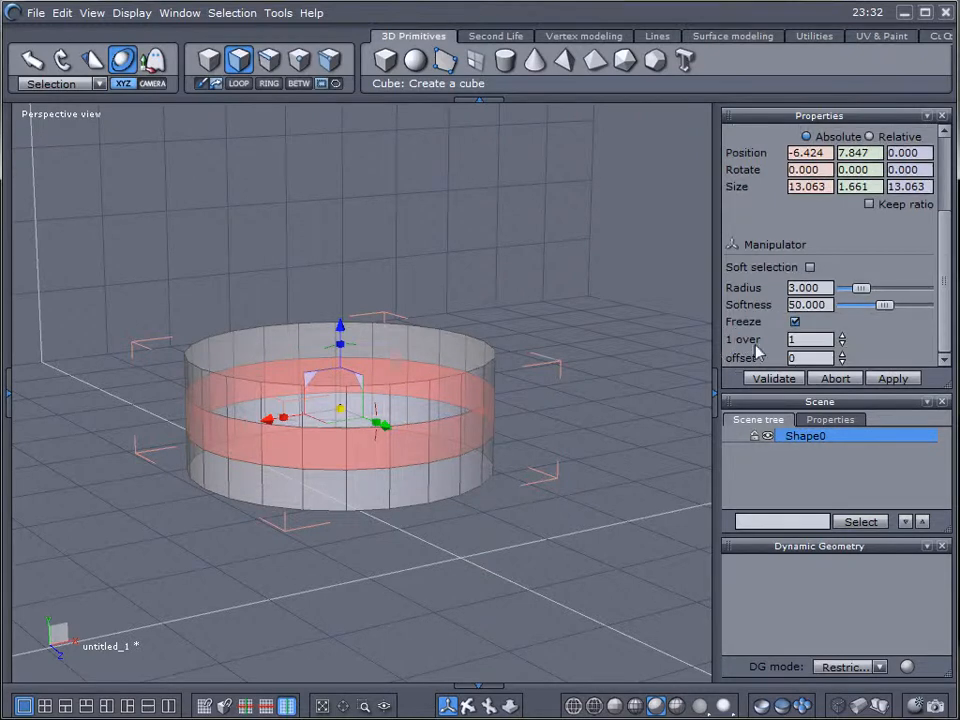
Reduce the ring selection to every fourth face and add one more face.
left_click(842, 338)
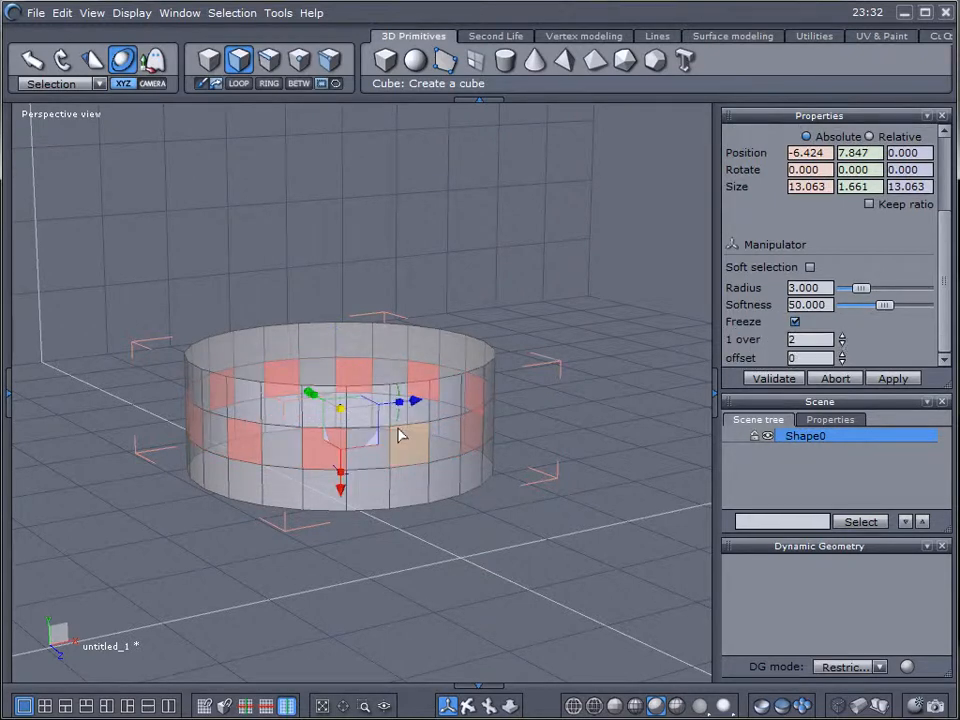
left_click(842, 338)
left_click(842, 338)
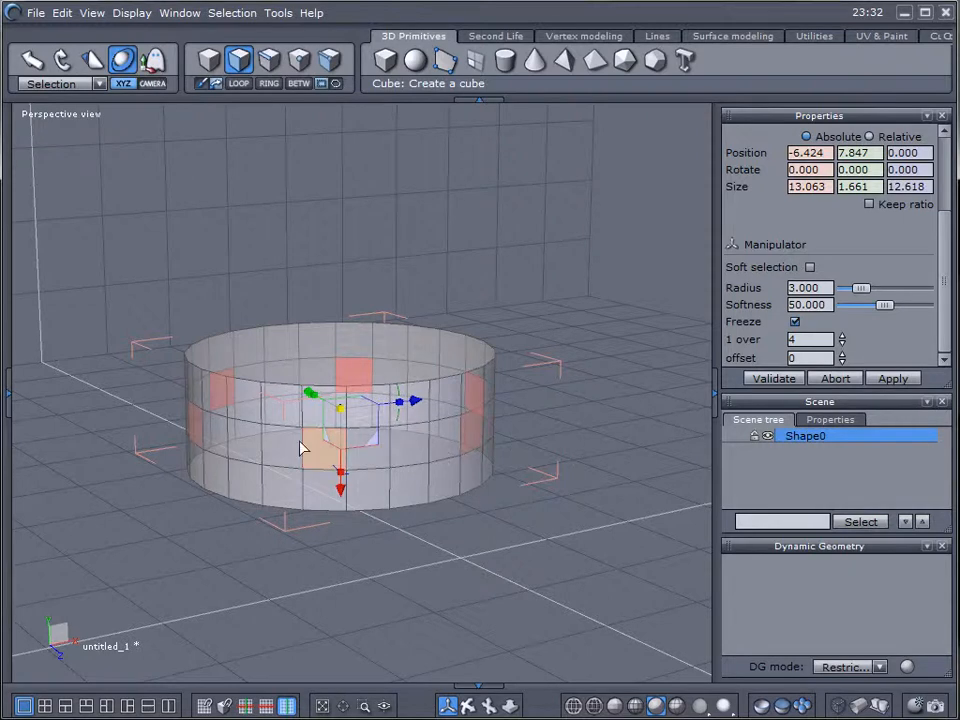
left_click(476, 437)
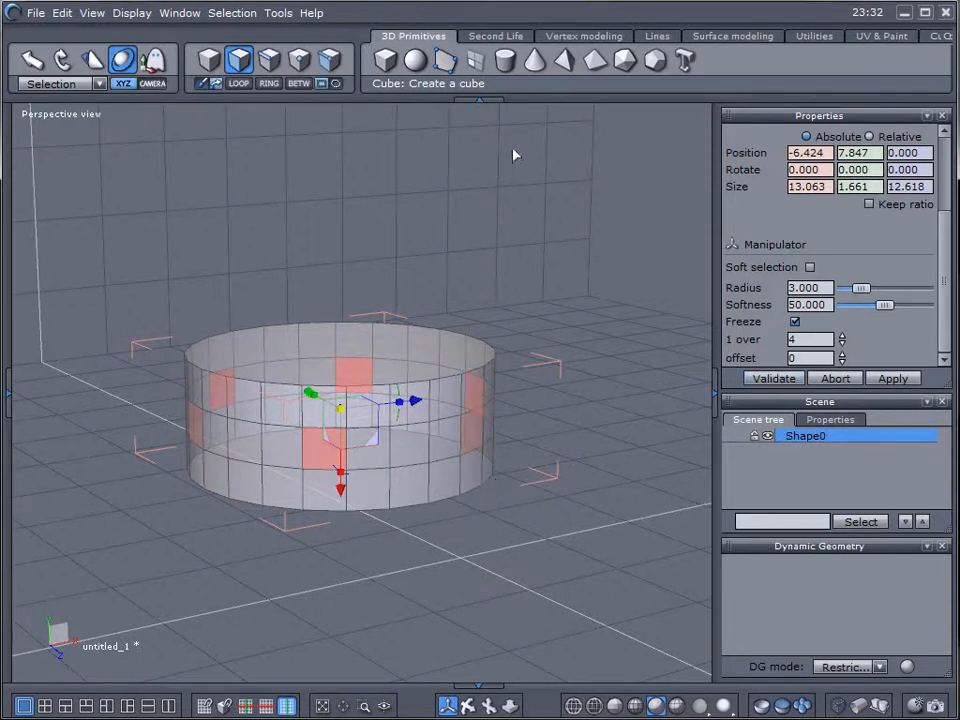
Visit the vertex modeling tools and return to the primitive tools.
left_click(593, 37)
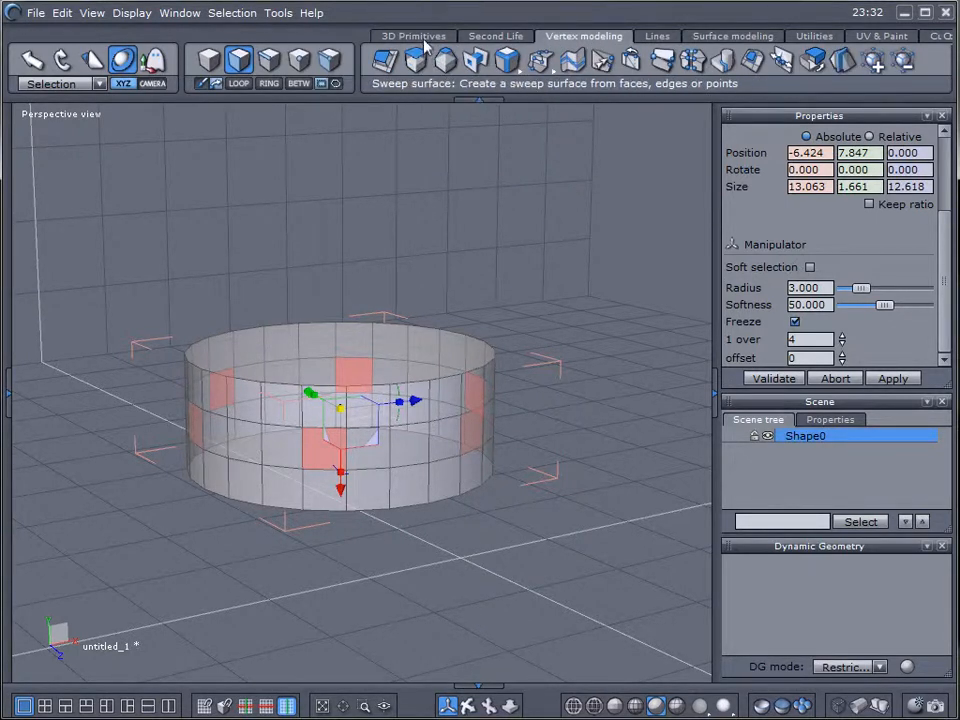
left_click(413, 36)
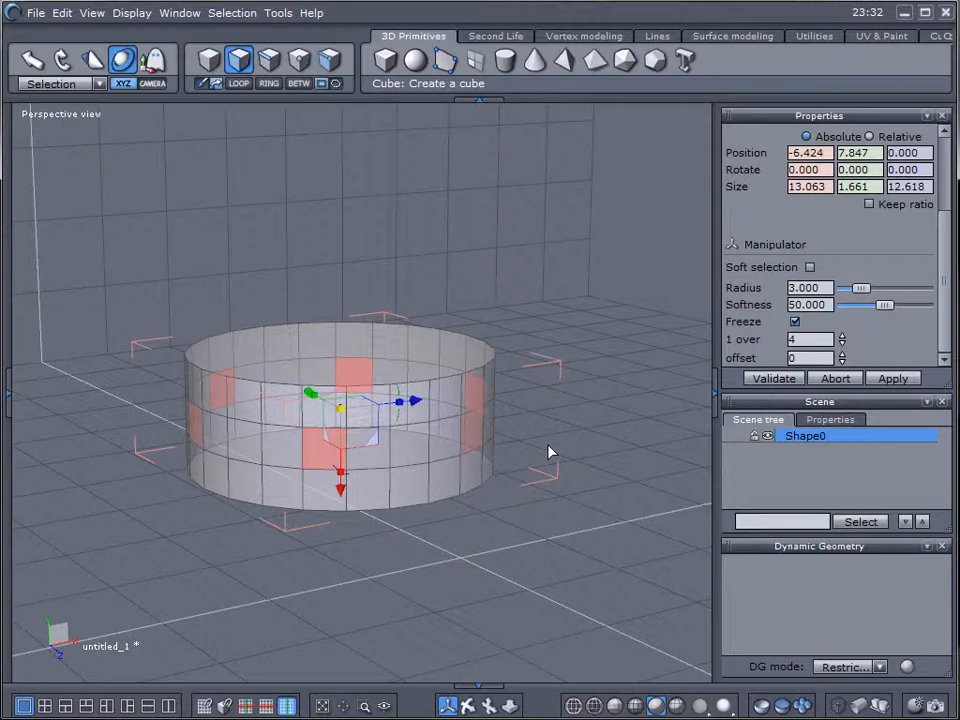
Extrude the selected faces outward, taper them into pointed teeth and validate the extrusion.
left_click_drag(542, 452, 501, 445)
left_click(501, 445)
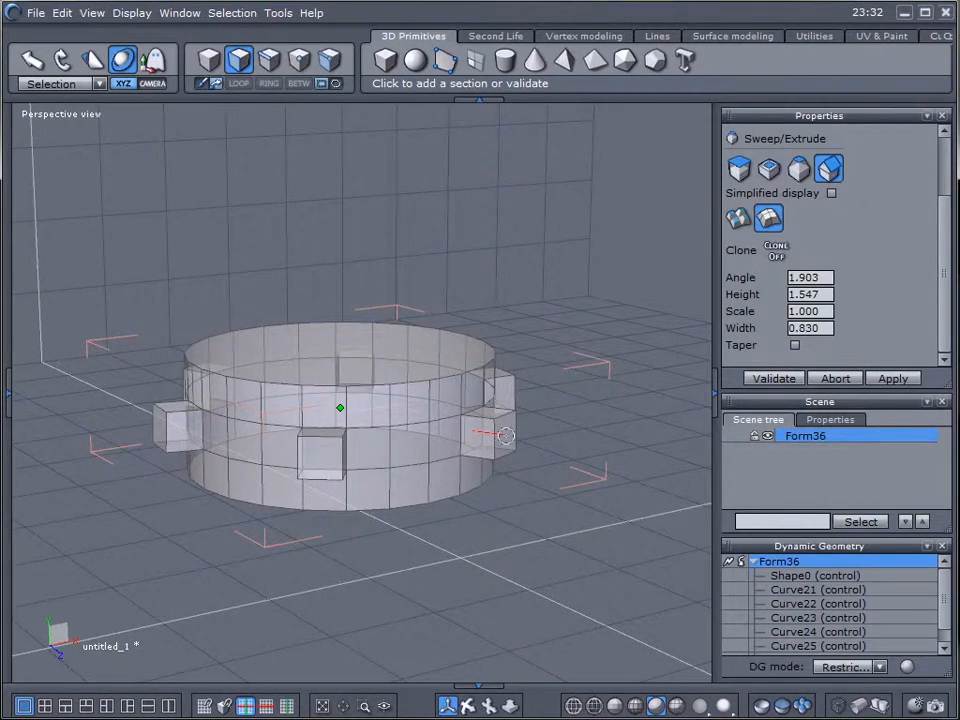
left_click_drag(506, 435, 513, 435)
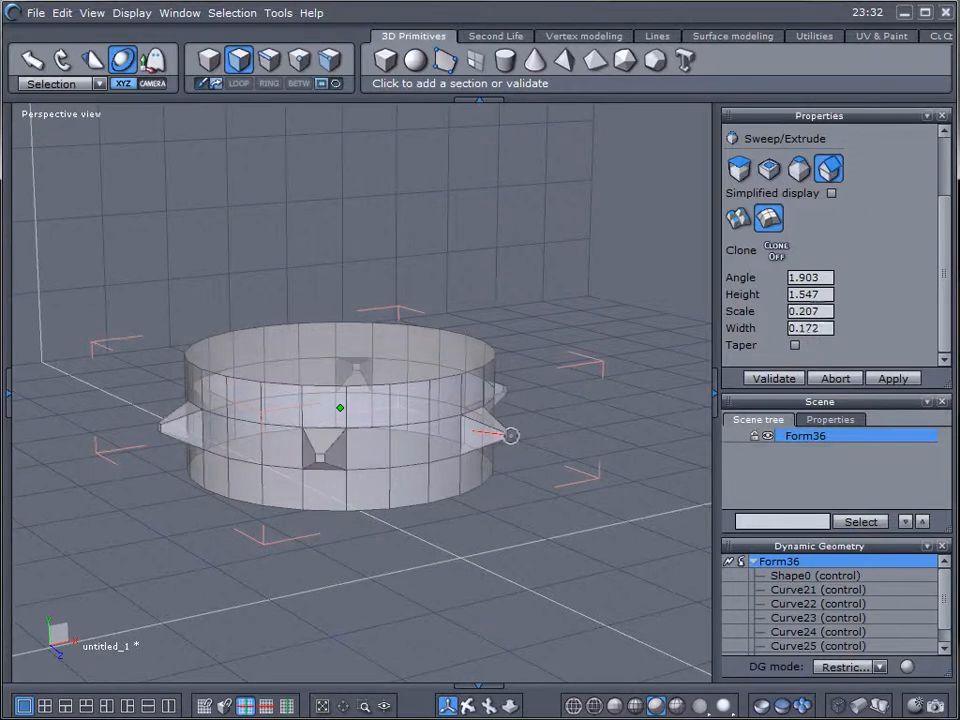
left_click(607, 455)
middle_click_drag(505, 495, 270, 435)
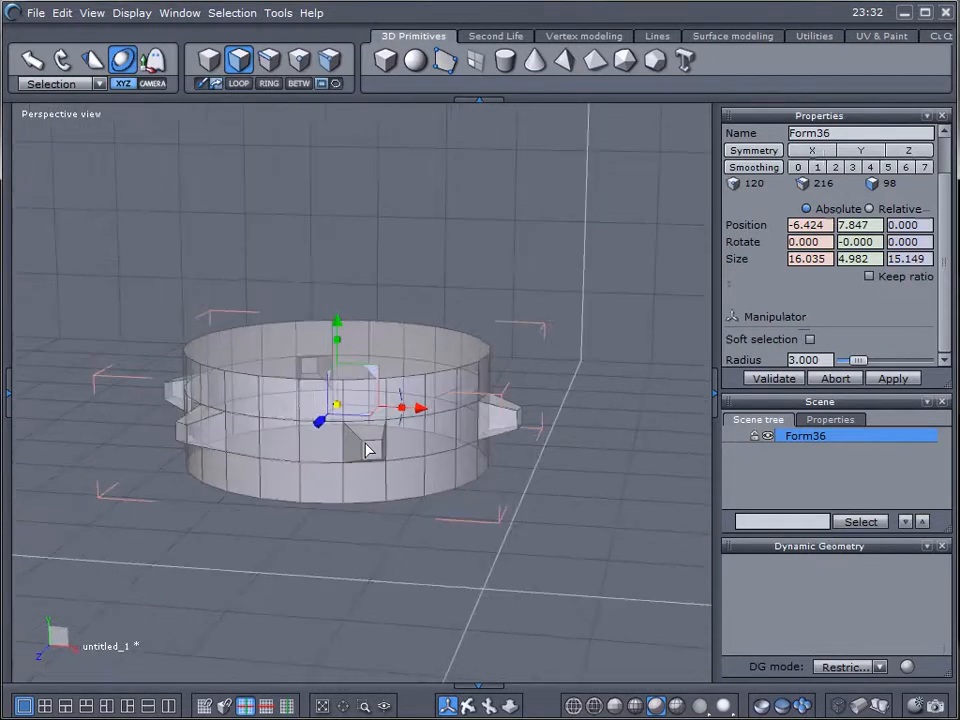
mouse_move(366, 450)
middle_mouse_down()
mouse_move(579, 452)
mouse_move(551, 452)
middle_mouse_up()
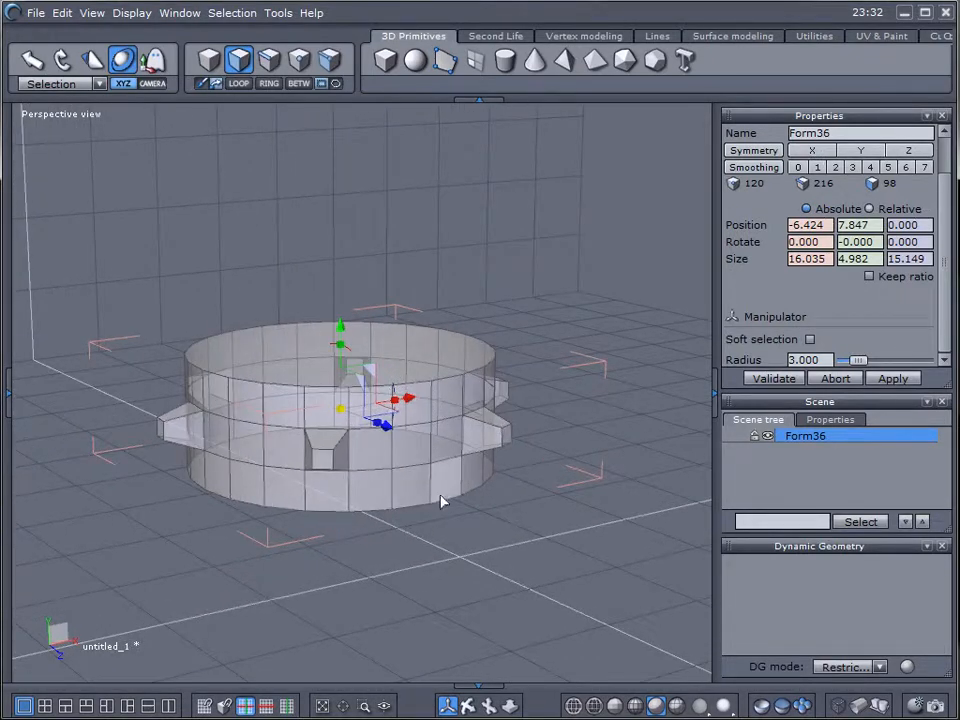
Select faces on the upper and lower bands and extend them to full rings with L.
left_click(322, 407)
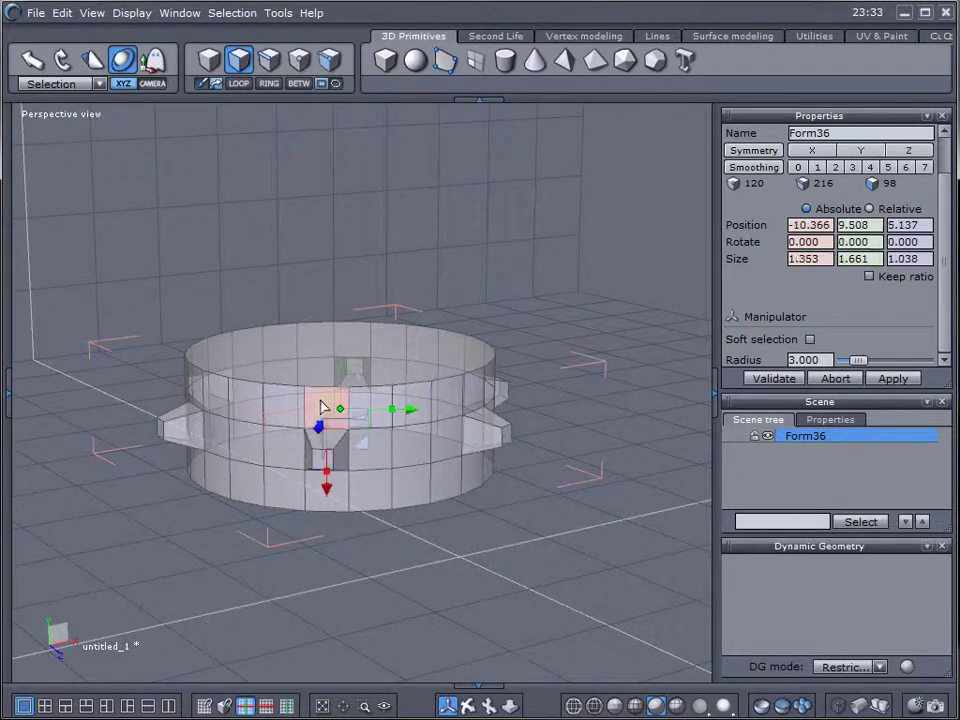
left_click(335, 508, "shift")
middle_click_drag(401, 549, 460, 546)
key("l")
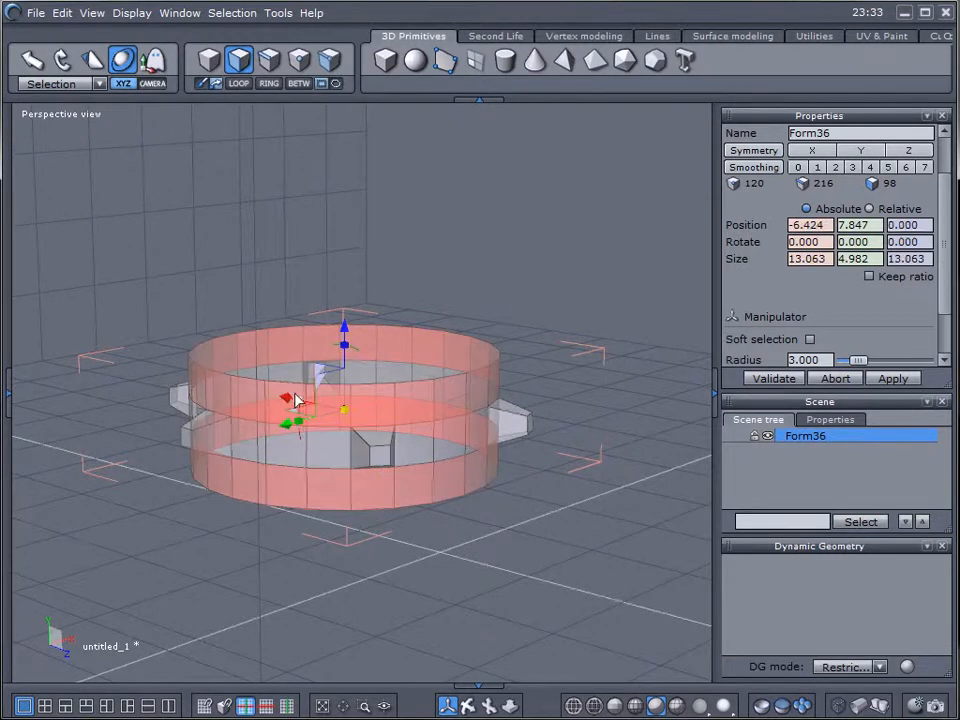
left_click_drag(945, 274, 945, 300)
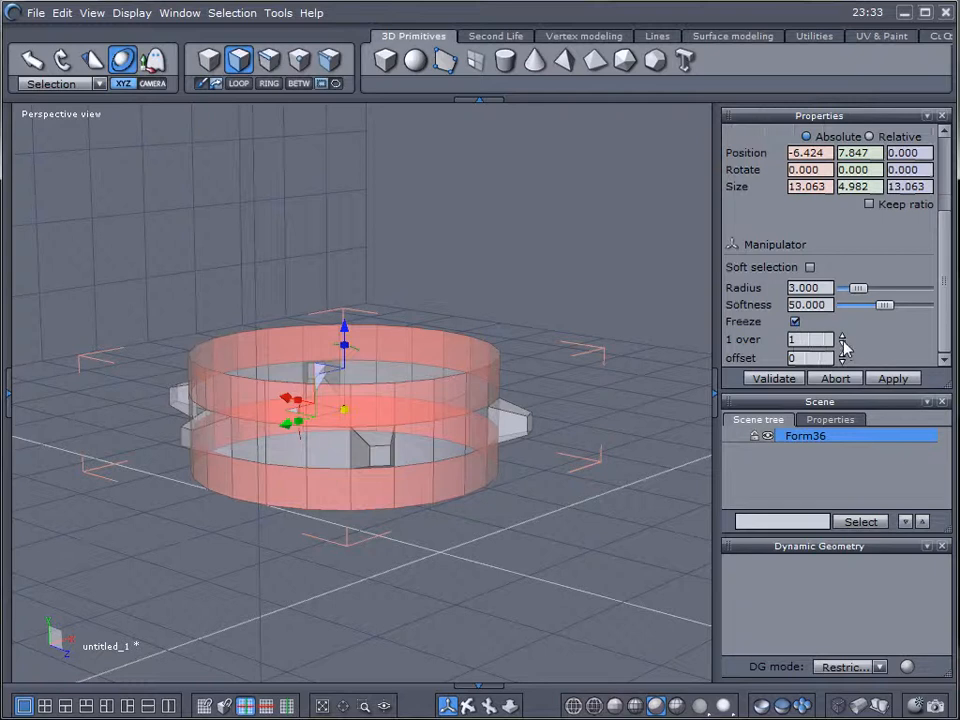
Keep every fourth face with offset 2 between existing teeth and start extruding them with E.
left_click(842, 339)
left_click(842, 339)
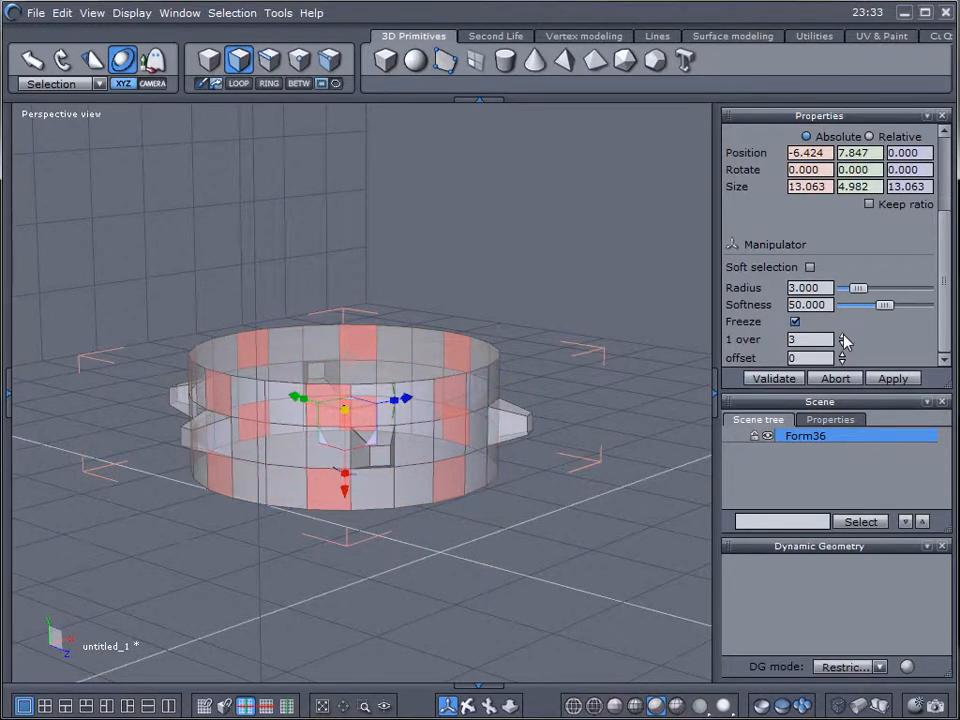
left_click(842, 339)
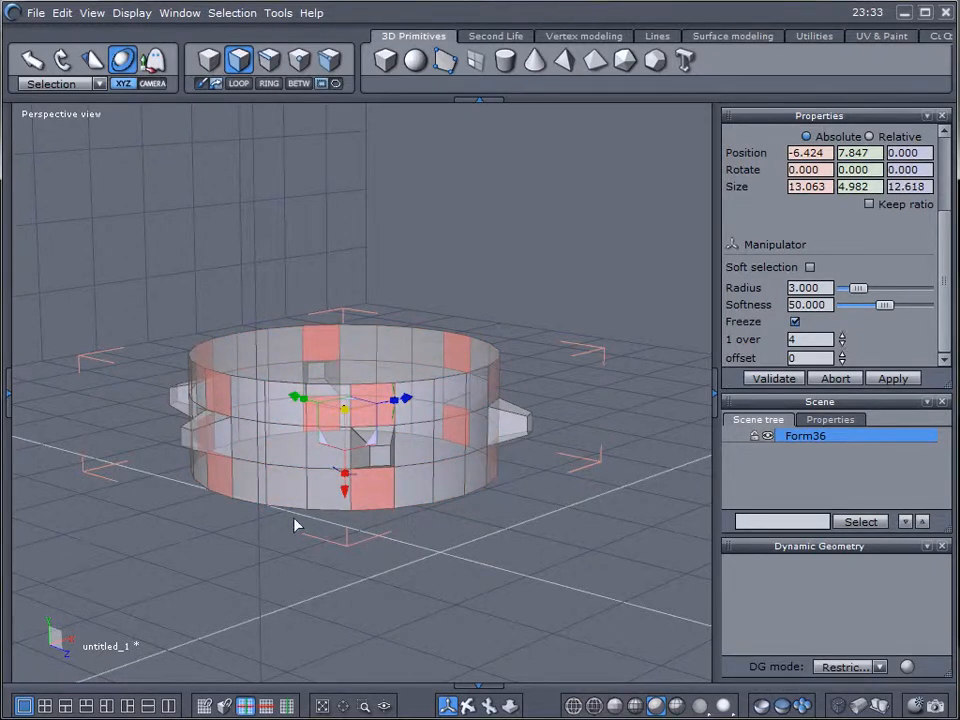
mouse_move(278, 547)
middle_mouse_down()
mouse_move(330, 570)
mouse_move(489, 581)
mouse_move(330, 570)
mouse_move(386, 531)
middle_mouse_up()
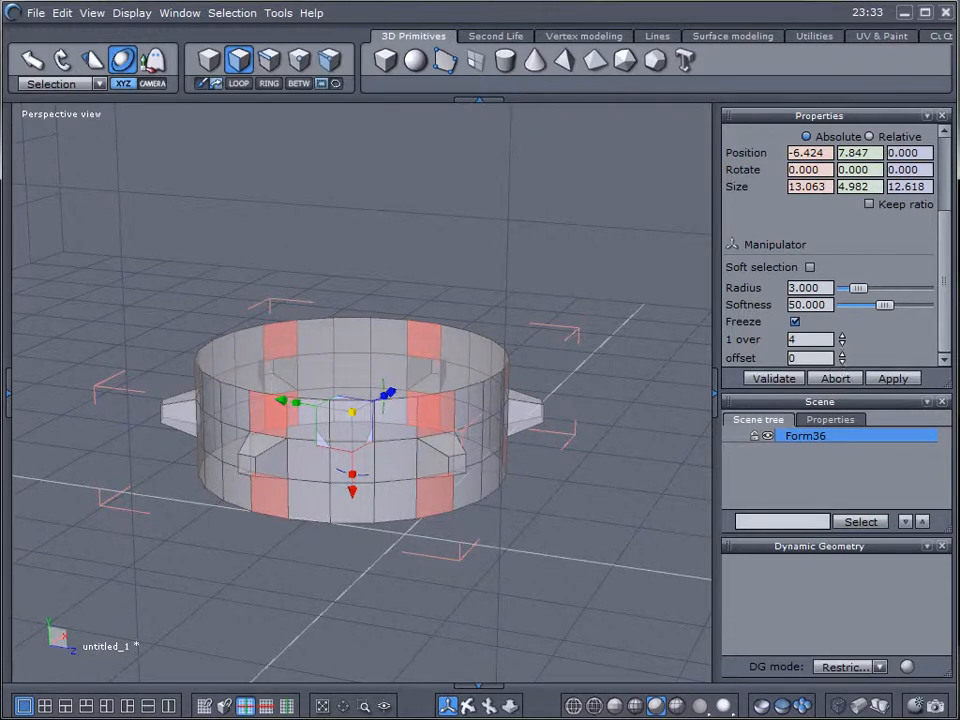
left_click(842, 354)
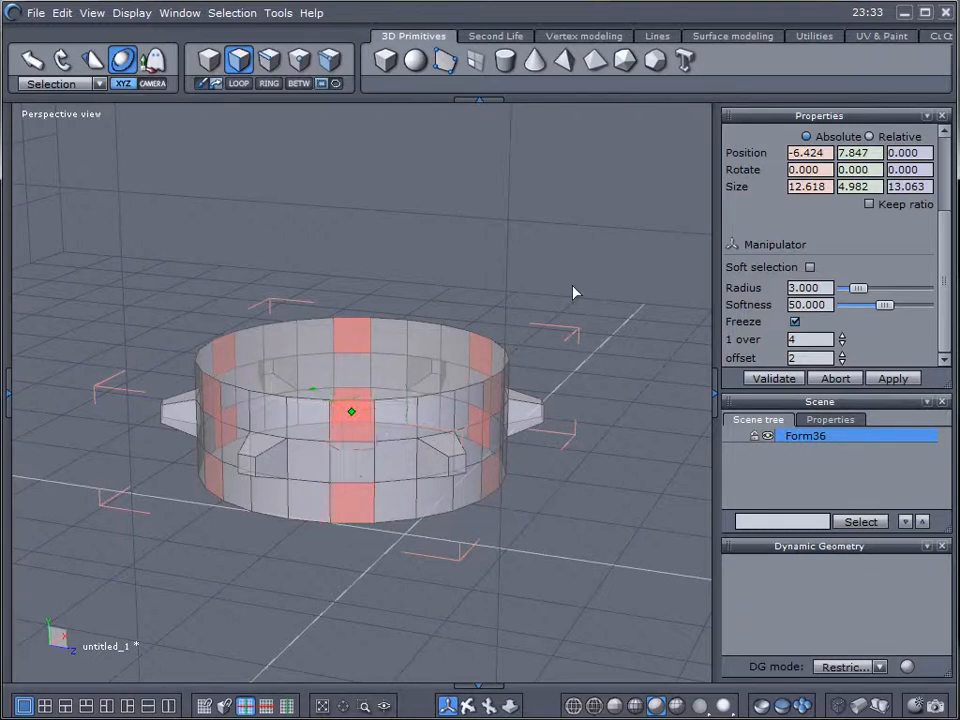
key("e")
Commit the tapered section and validate the second set of teeth.
left_click(521, 418)
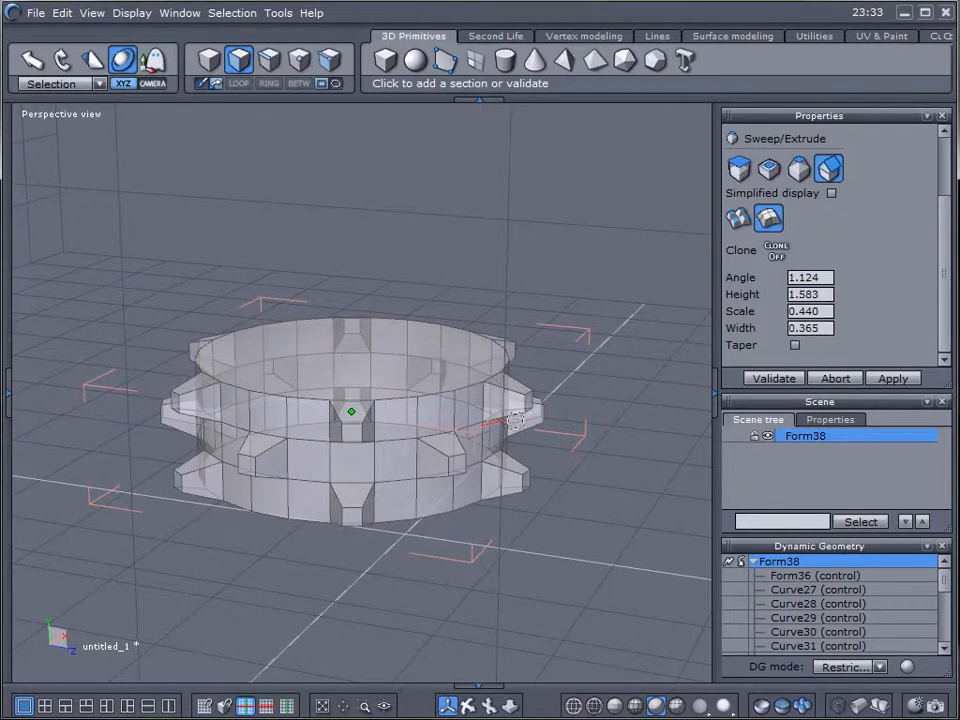
left_click(513, 420)
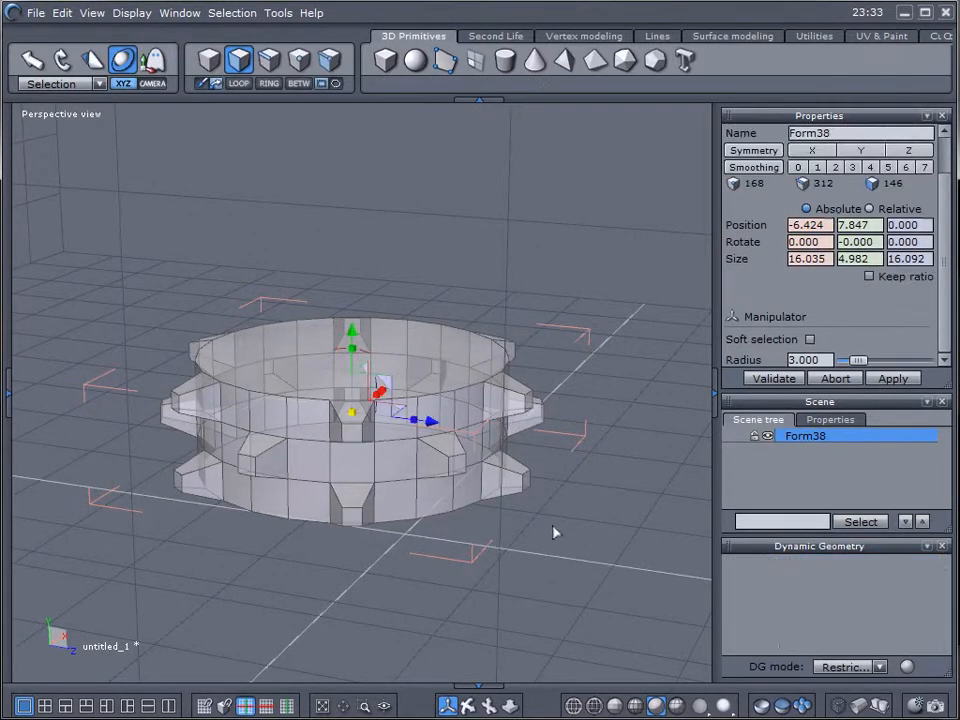
mouse_move(559, 544)
middle_mouse_down()
mouse_move(579, 429)
mouse_move(576, 306)
mouse_move(558, 378)
mouse_move(549, 540)
mouse_move(396, 549)
mouse_move(613, 537)
middle_mouse_up()
Shade the gear solid and rotate it 90 degrees about X to stand upright.
left_click(208, 62)
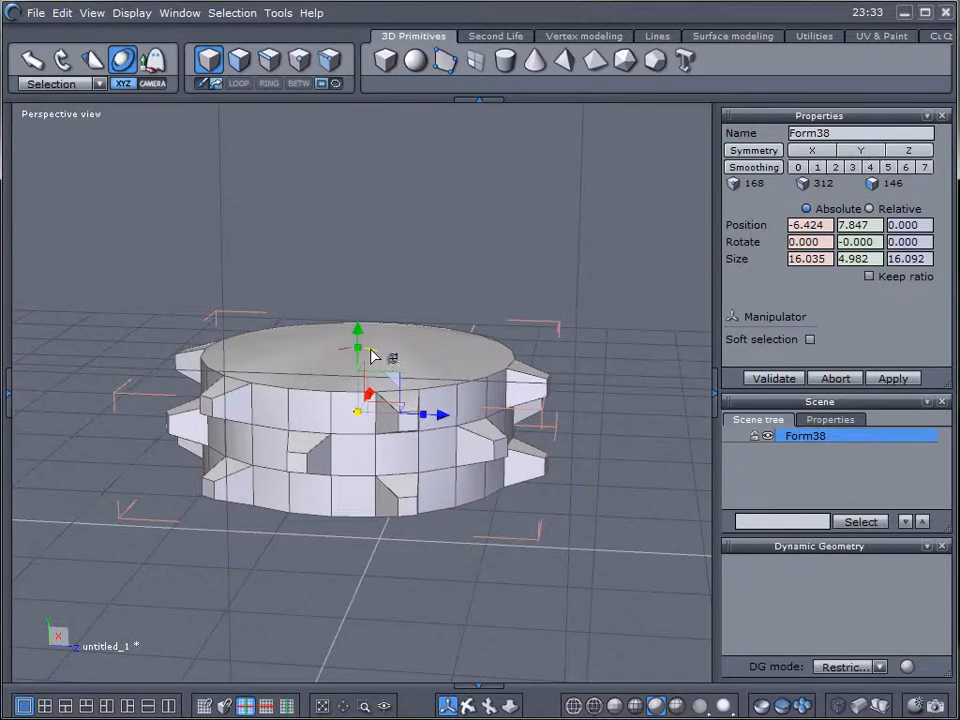
left_click_drag(372, 355, 410, 437)
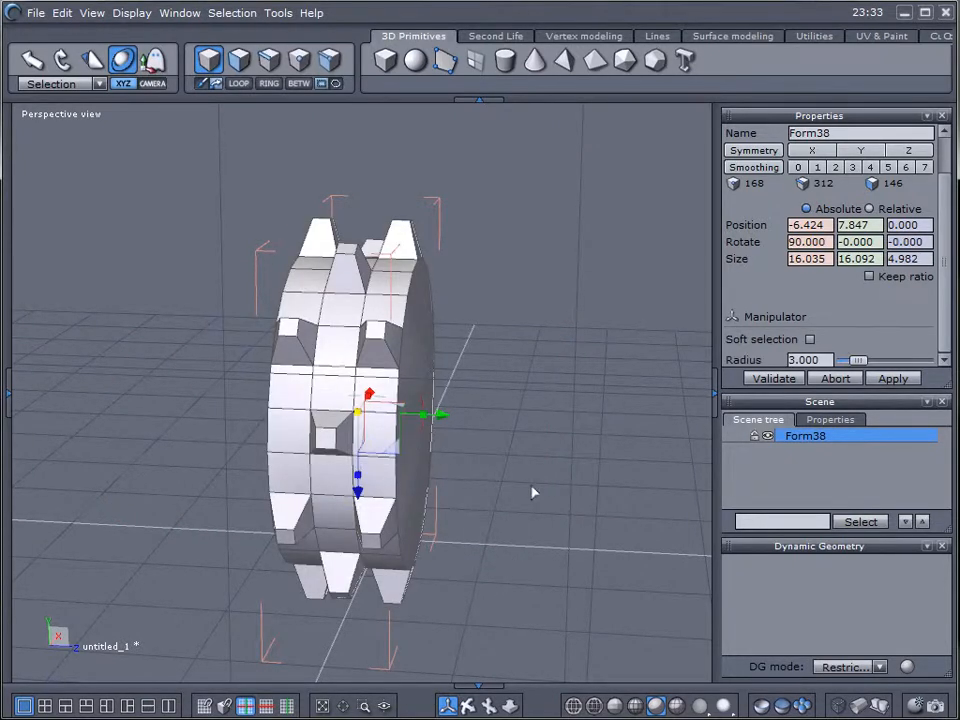
mouse_move(583, 485)
right_mouse_down()
mouse_move(567, 467)
mouse_move(503, 441)
right_mouse_up()
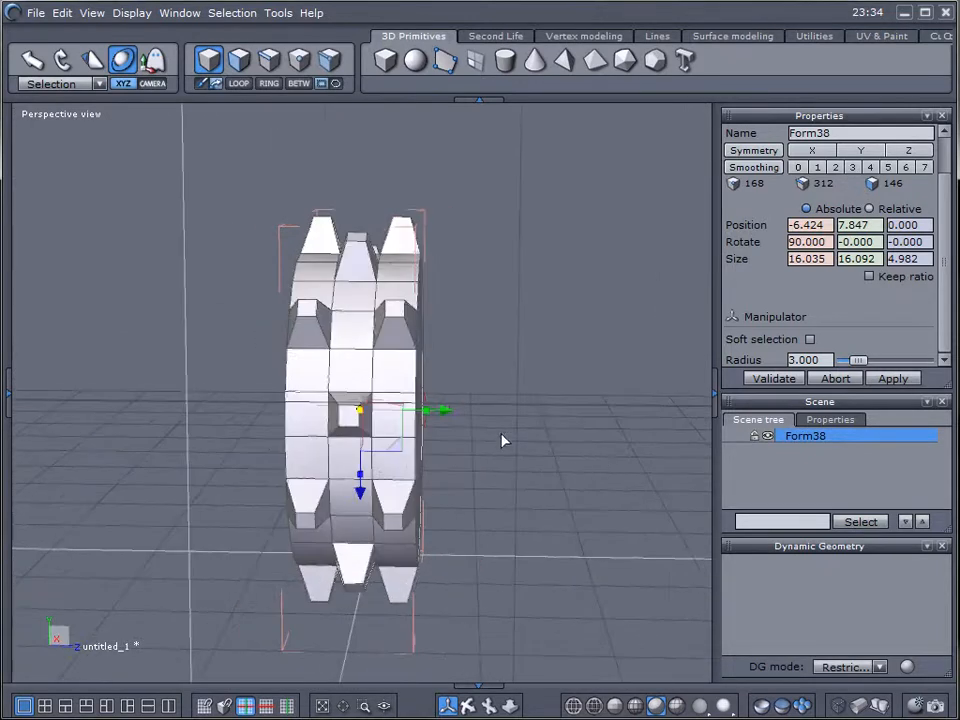
scroll(588, 406, "down", 1)
scroll(589, 405, "down", 1)
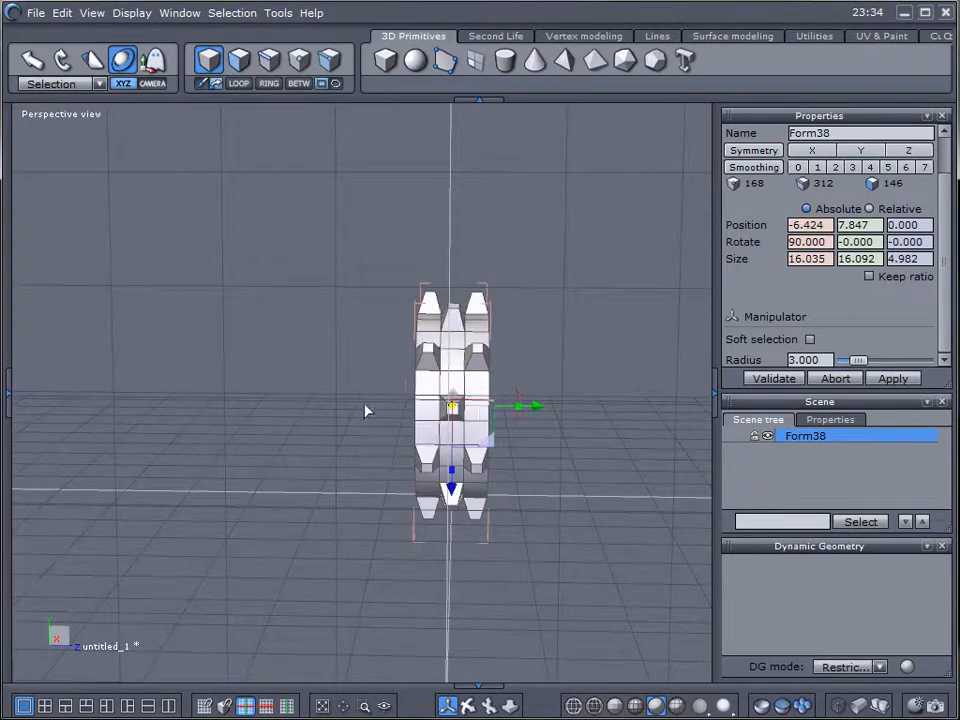
scroll(593, 419, "up", 1)
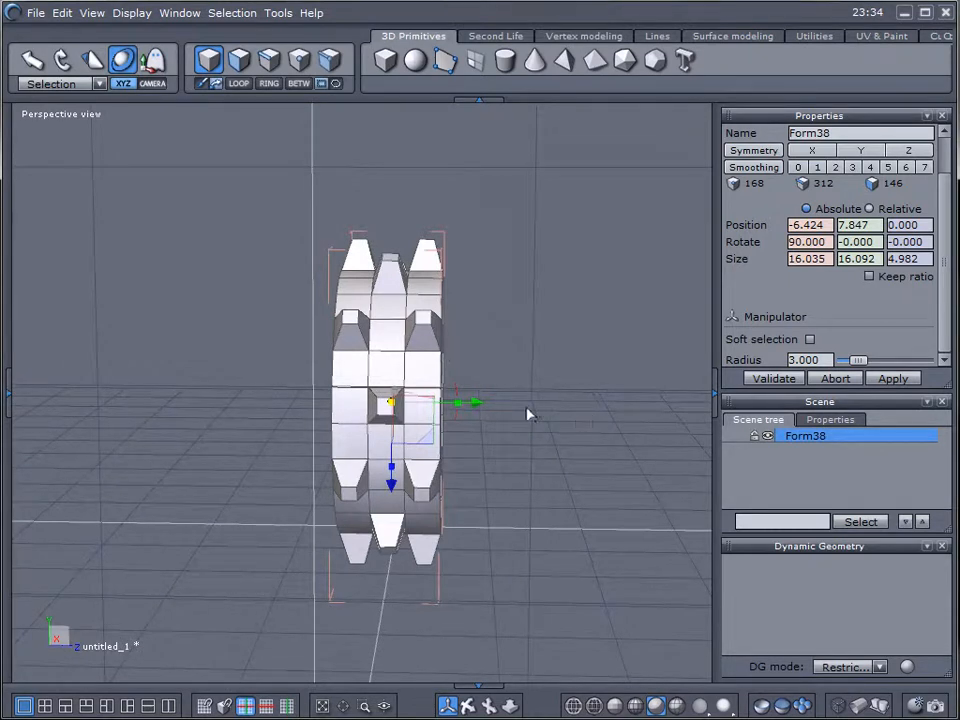
Duplicate the gear twice with Ctrl+D and place the copies right and left of the original.
key("ctrl+d")
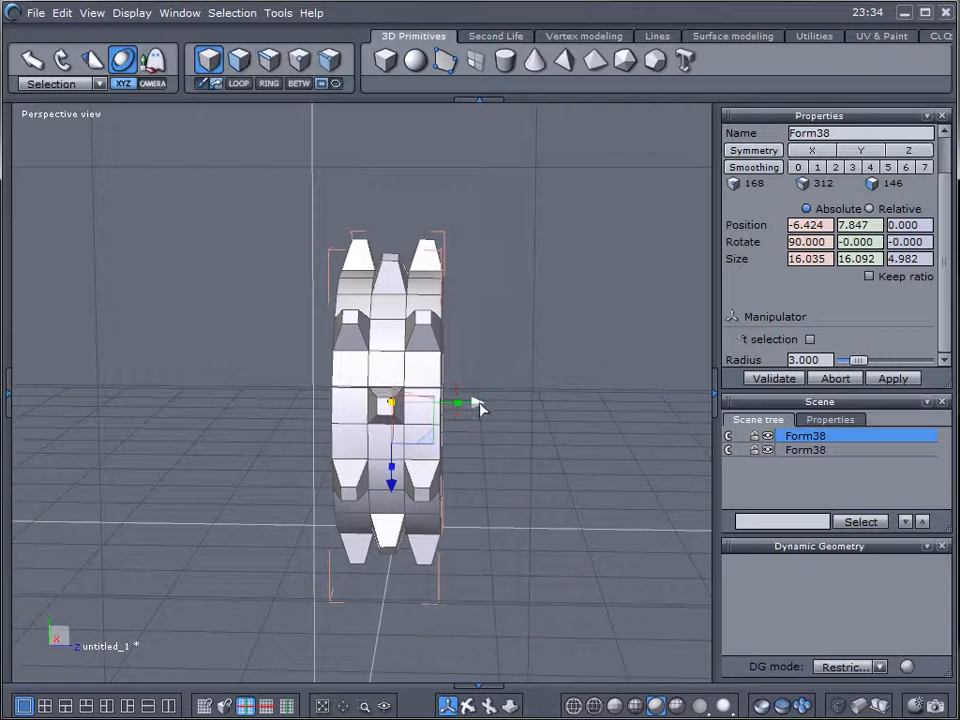
left_click_drag(478, 403, 598, 410)
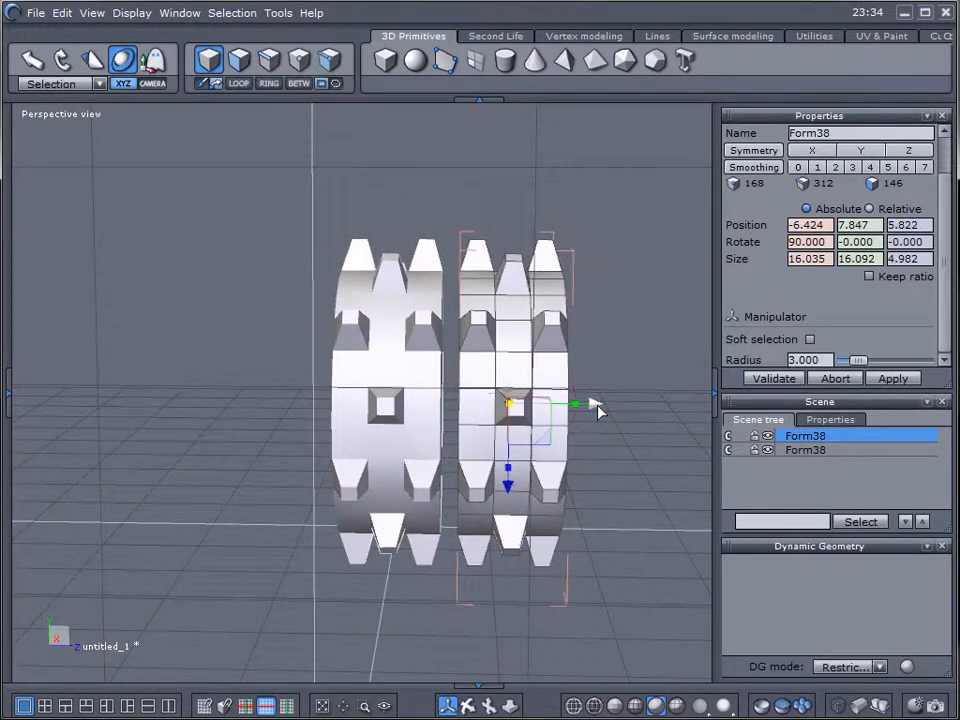
key("ctrl+d")
left_click_drag(597, 408, 352, 403)
mouse_move(662, 446)
middle_mouse_down()
mouse_move(590, 468)
mouse_move(448, 454)
mouse_move(655, 457)
middle_mouse_up()
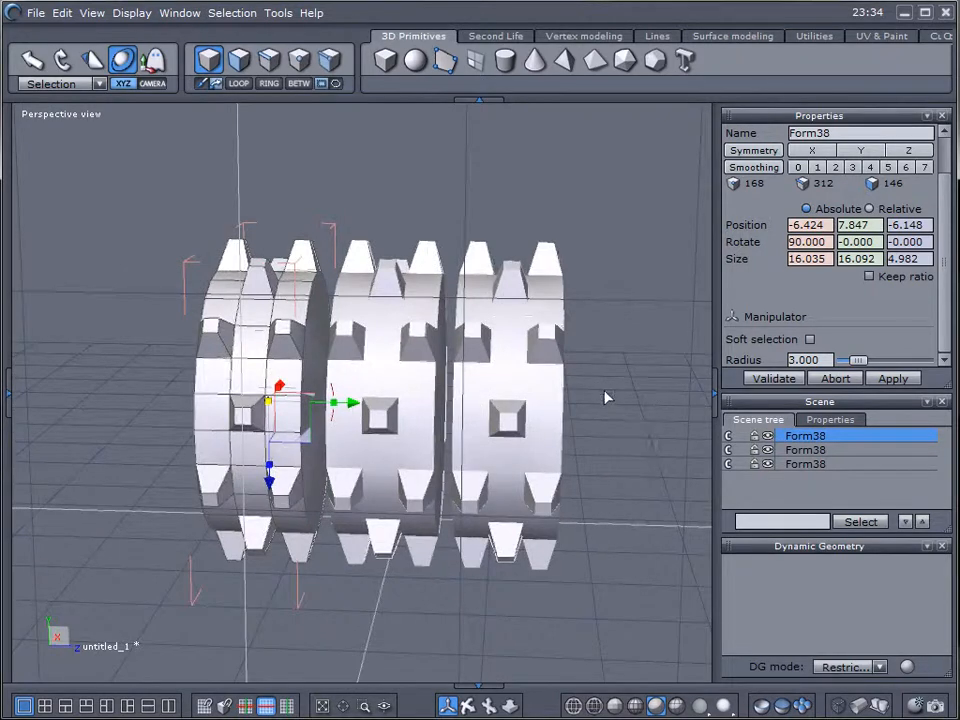
mouse_move(420, 454)
middle_mouse_down()
mouse_move(501, 463)
mouse_move(470, 460)
mouse_move(399, 388)
middle_mouse_up()
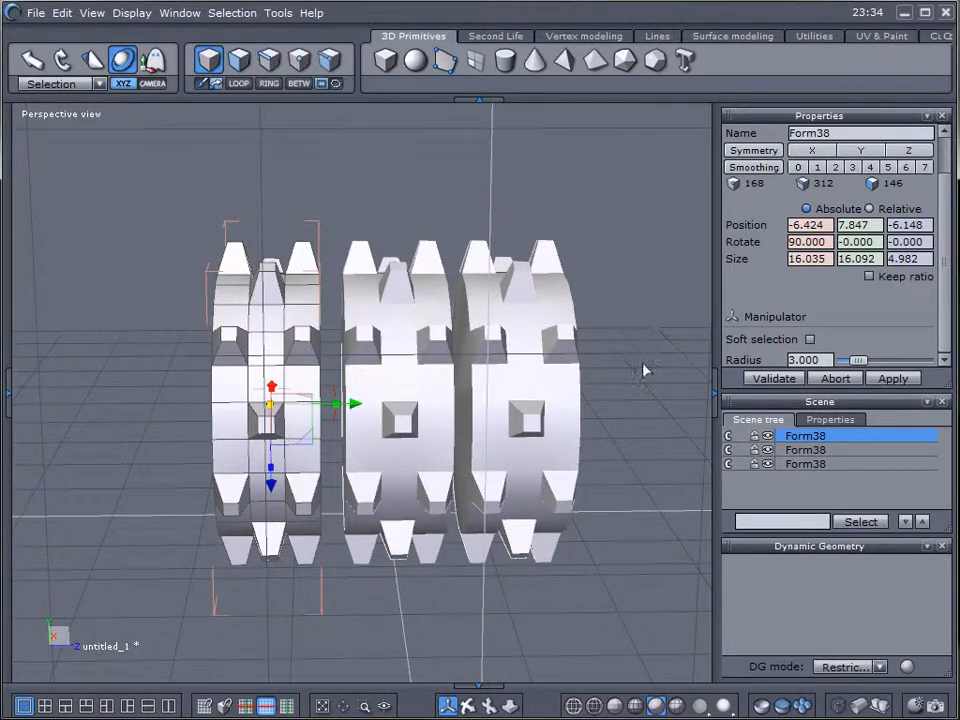
middle_click_drag(235, 427, 198, 460)
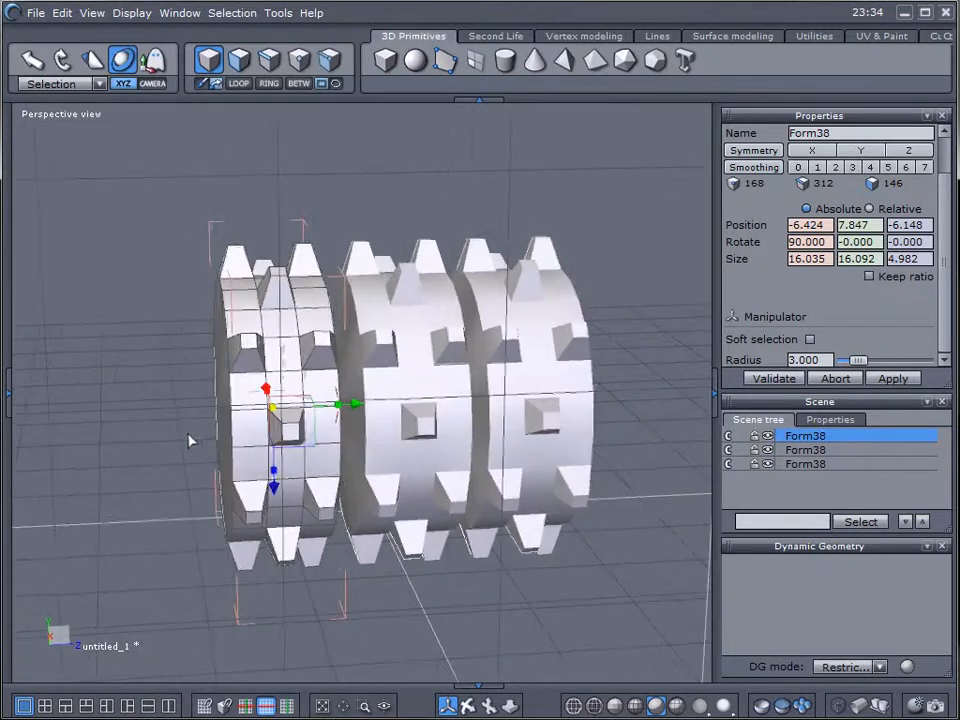
left_click(239, 59)
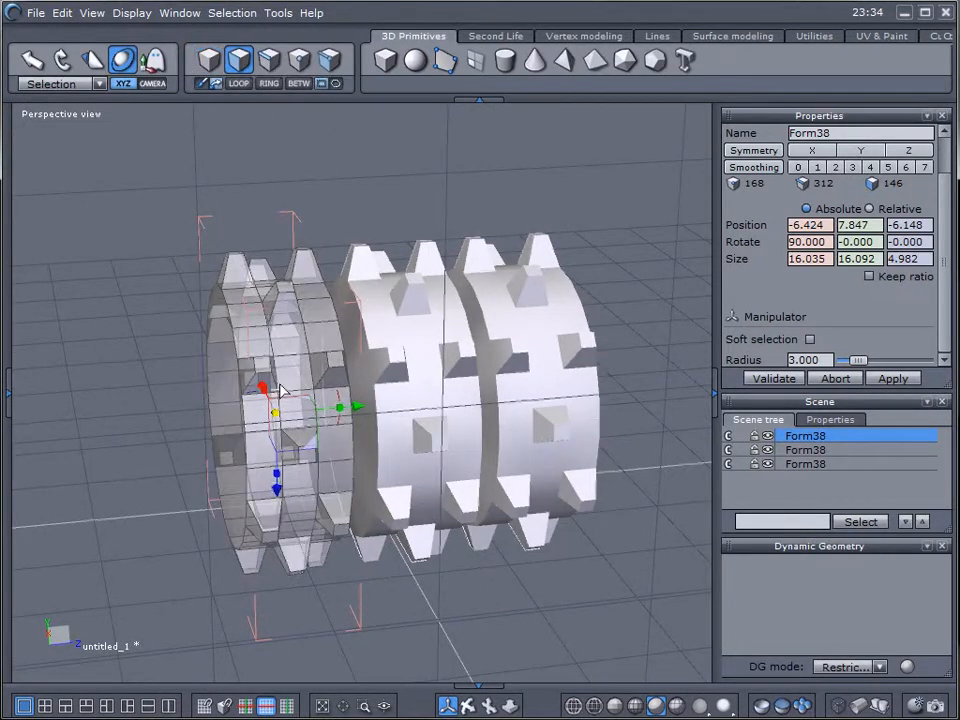
left_click(263, 371)
mouse_move(110, 435)
middle_mouse_down()
mouse_move(326, 418)
mouse_move(315, 482)
middle_mouse_up()
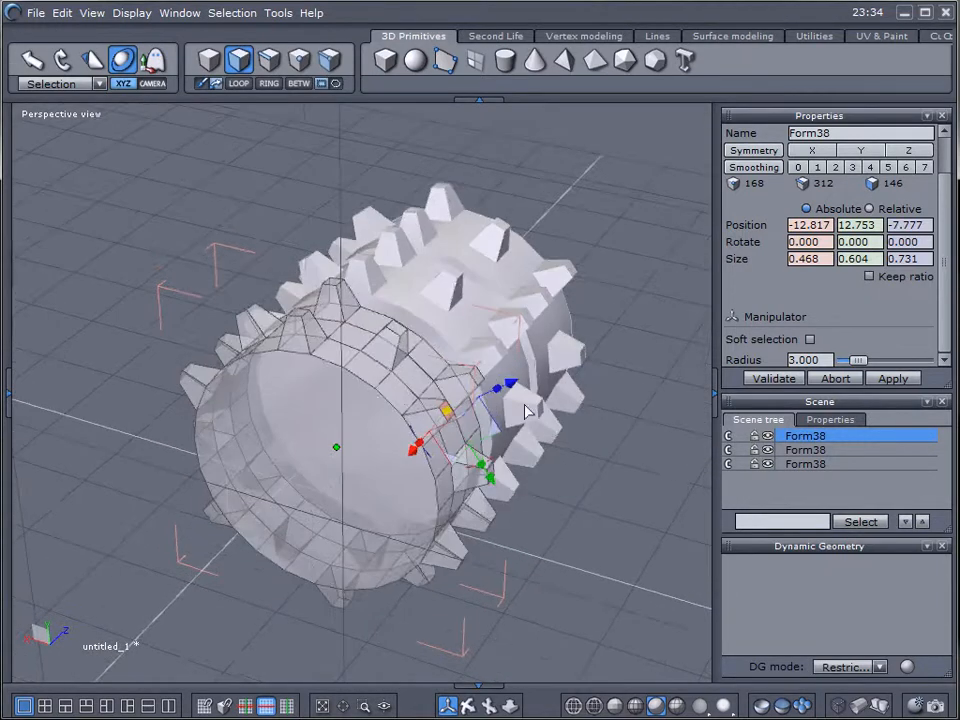
left_click_drag(510, 390, 548, 325)
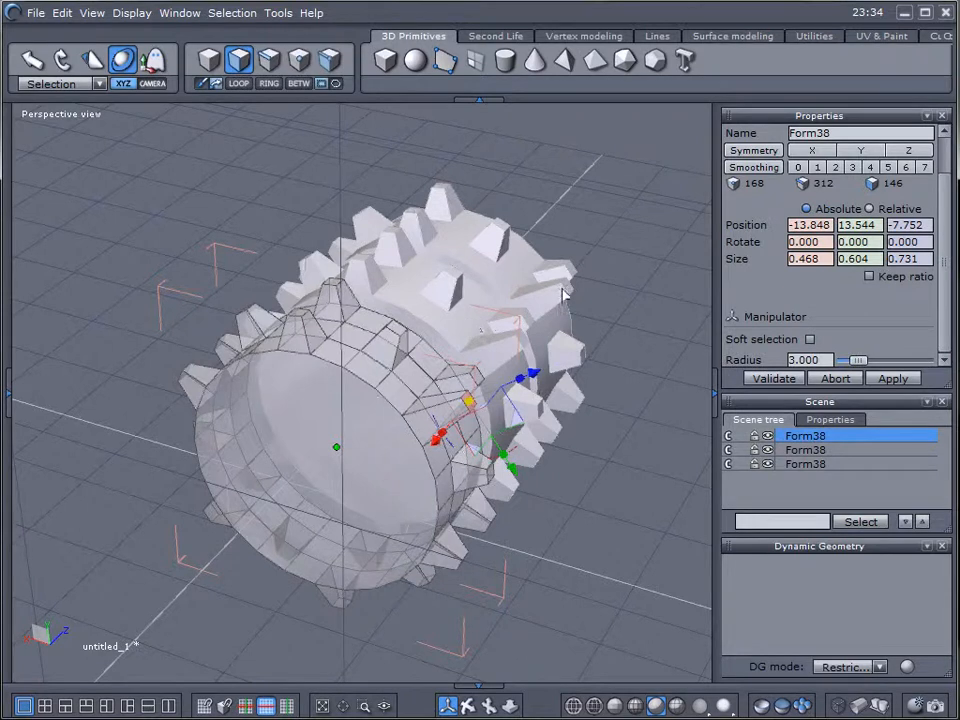
mouse_move(533, 376)
left_mouse_down()
mouse_move(638, 362)
mouse_move(540, 375)
left_mouse_up()
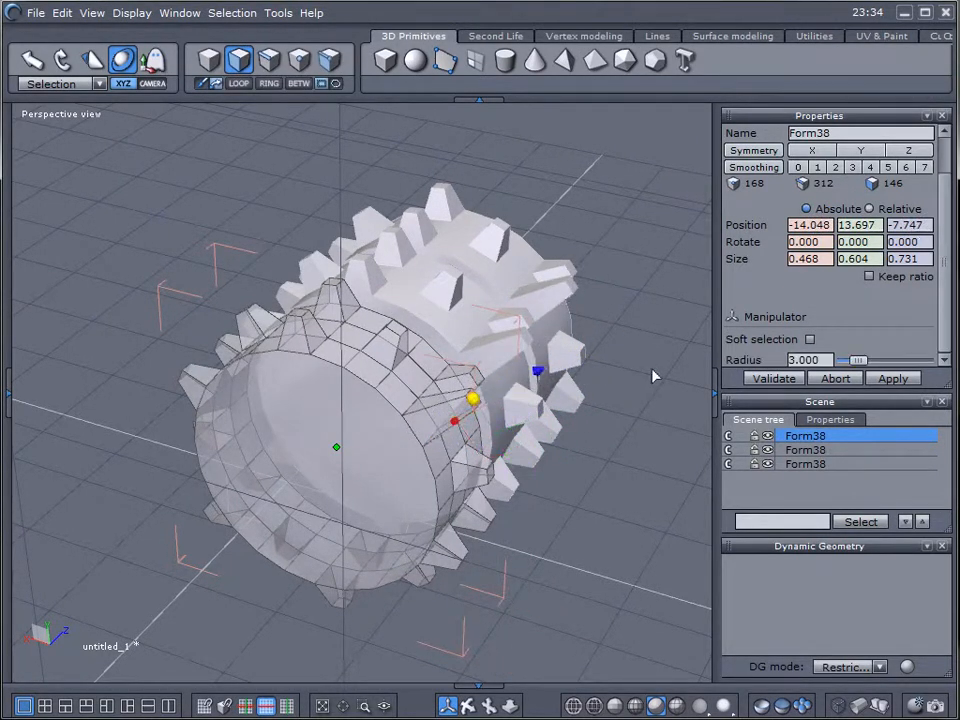
key("ctrl+z")
key("ctrl+z")
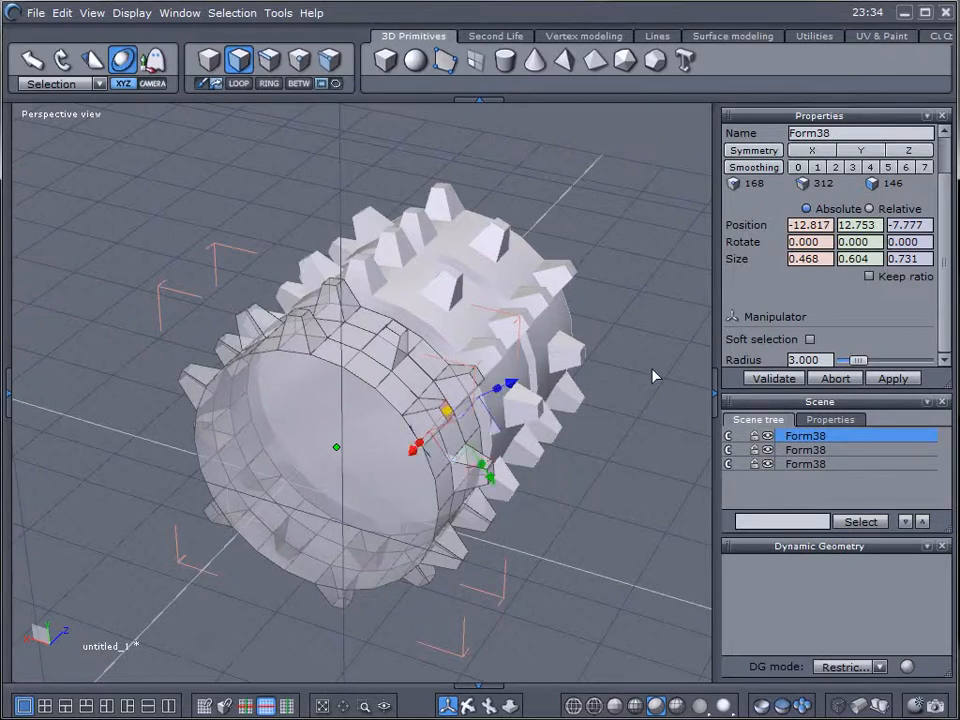
key("F4")
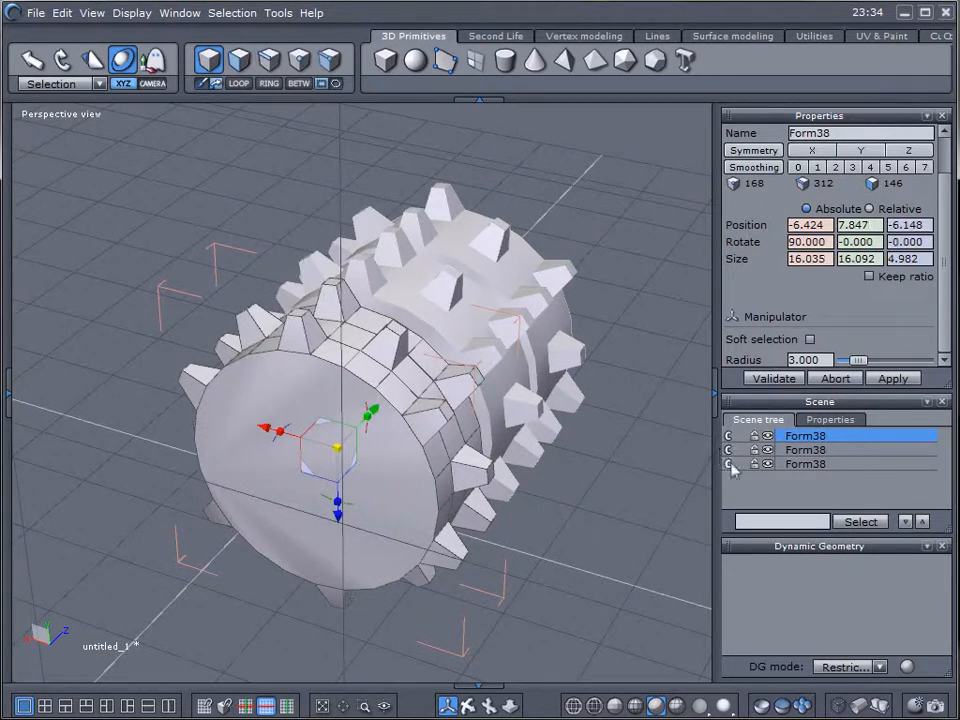
Unclone the third gear, test-move a rim face and undo it.
left_click(728, 465)
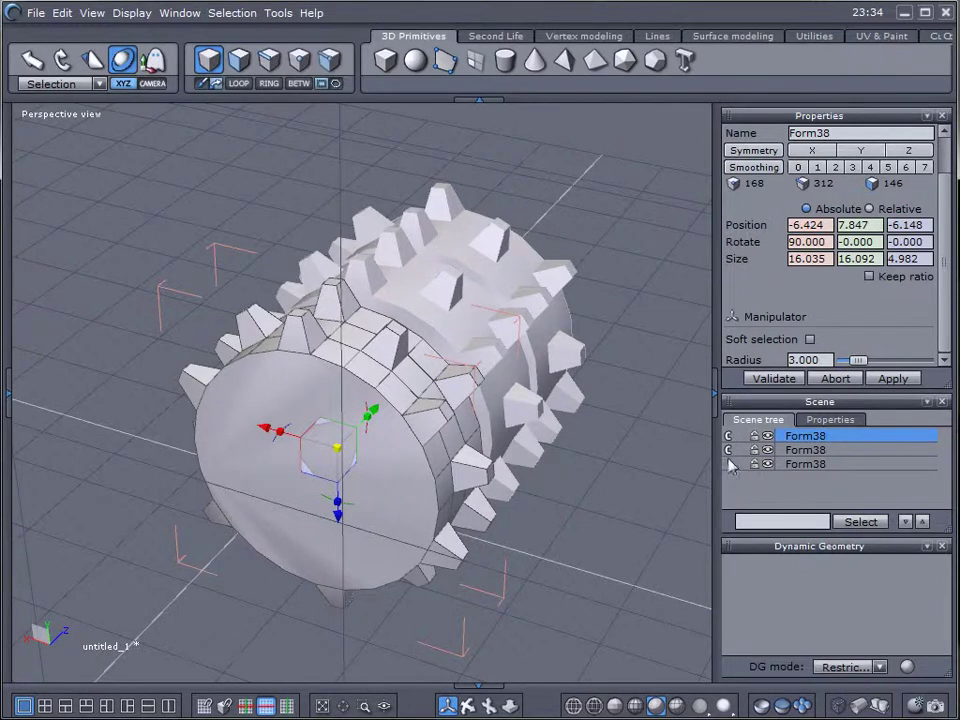
left_click(239, 60)
left_click(447, 418)
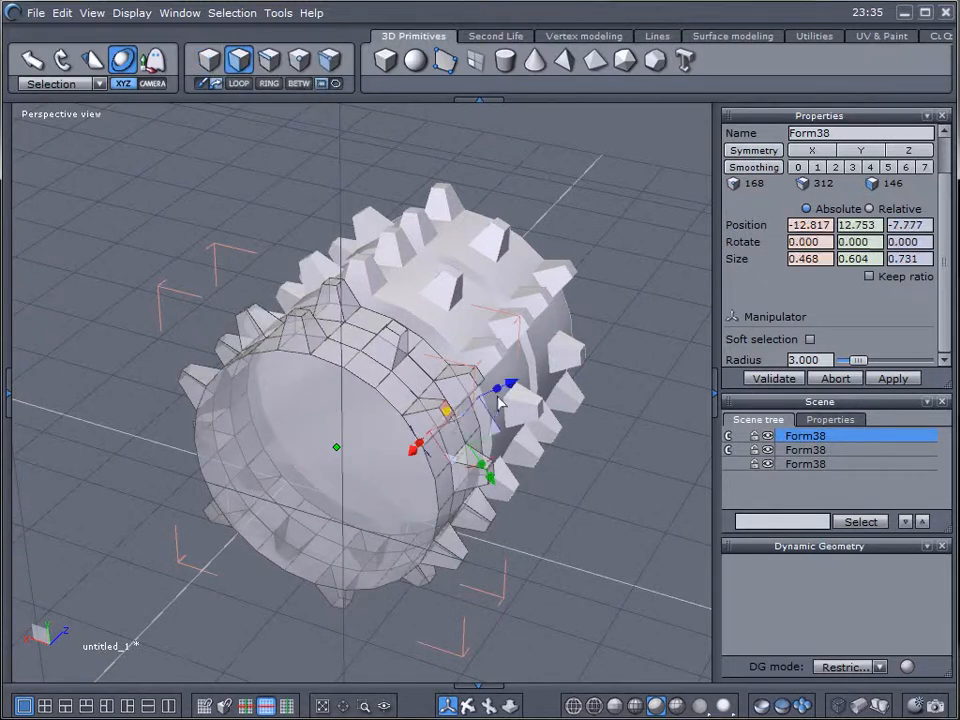
mouse_move(548, 383)
left_mouse_down()
mouse_move(583, 372)
mouse_move(570, 385)
left_mouse_up()
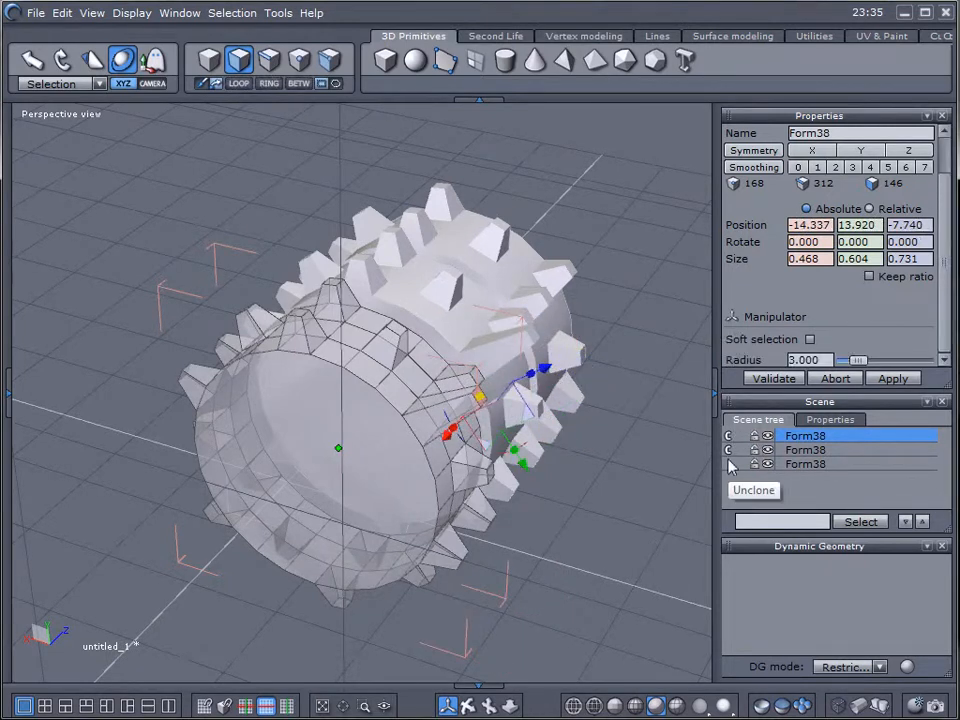
key("ctrl+z")
key("ctrl+z")
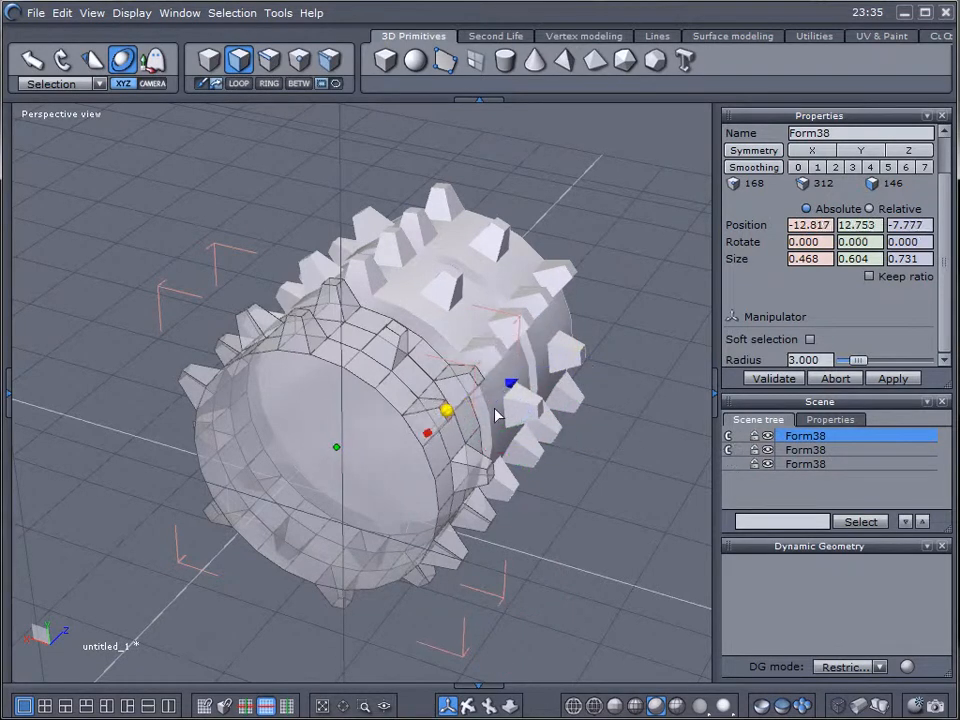
key("ctrl+z")
Unclone the first two gears and return to whole-object selection in a frontal view.
right_click_drag(623, 493, 242, 381)
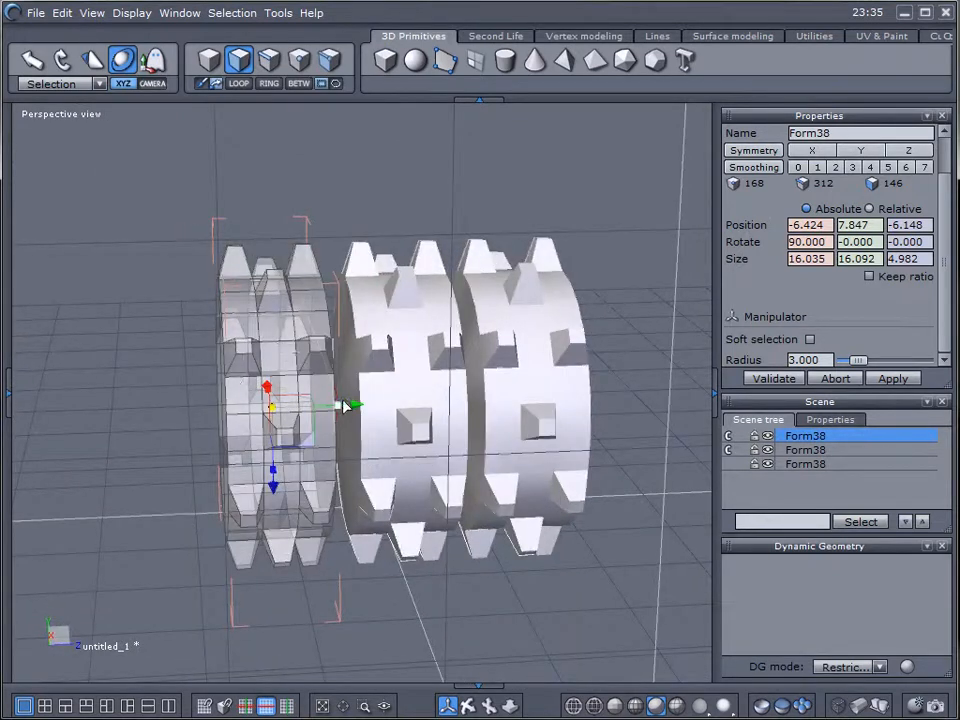
left_click(729, 436)
middle_click_drag(396, 474, 366, 459)
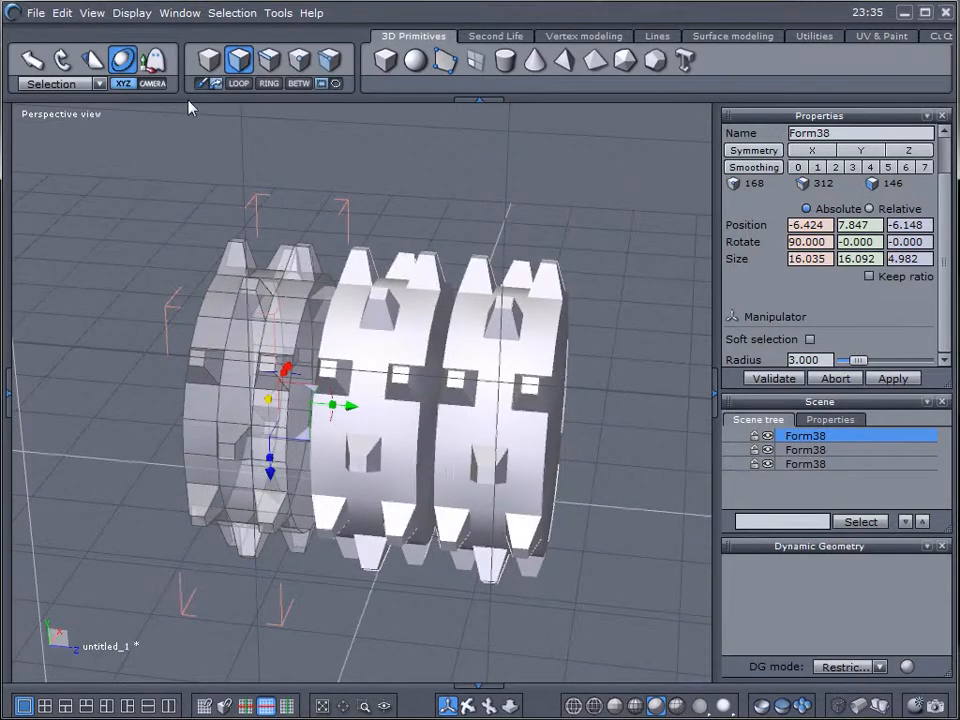
left_click(208, 59)
middle_click_drag(588, 496, 628, 498)
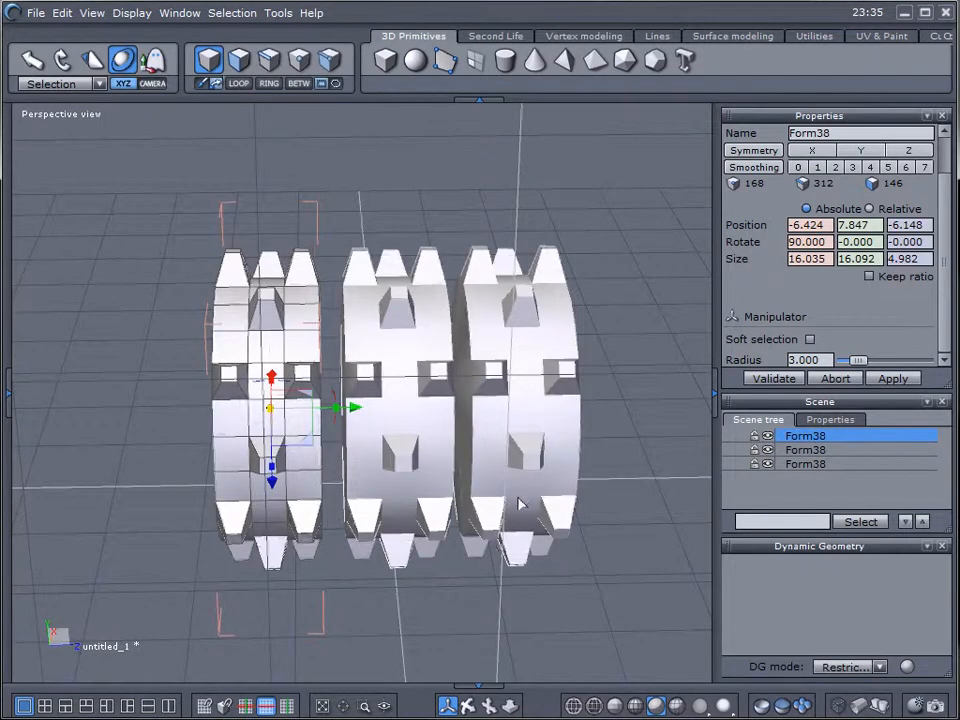
mouse_move(519, 505)
middle_mouse_down()
mouse_move(521, 441)
mouse_move(240, 354)
middle_mouse_up()
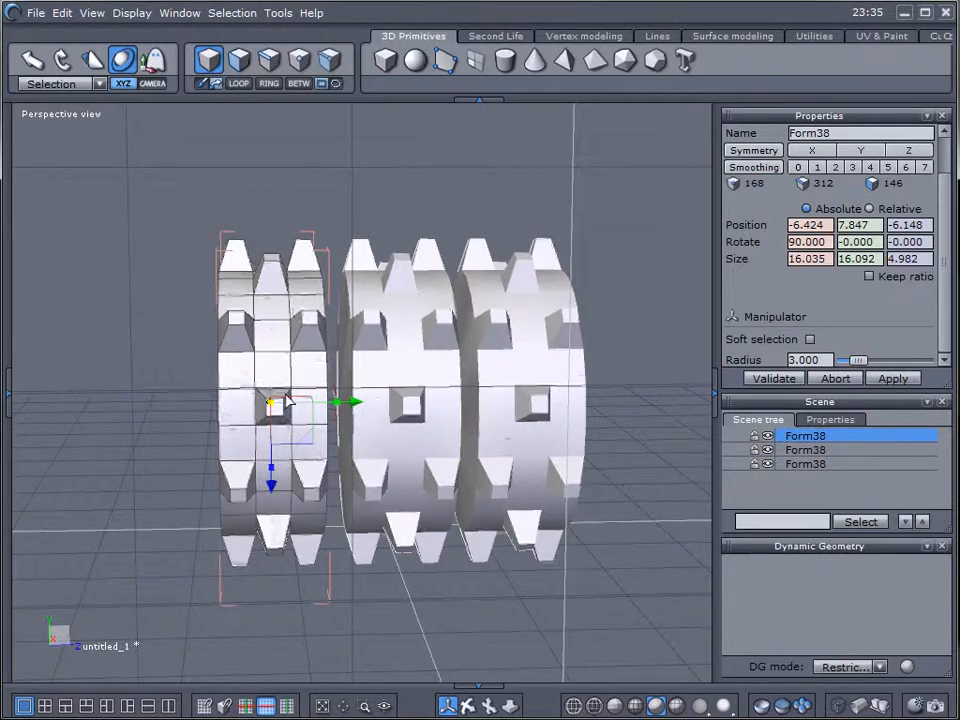
left_click(107, 418)
mouse_move(107, 418)
middle_mouse_down()
mouse_move(129, 439)
mouse_move(652, 456)
mouse_move(431, 491)
mouse_move(189, 463)
mouse_move(612, 466)
mouse_move(439, 461)
mouse_move(300, 422)
mouse_move(357, 388)
mouse_move(510, 450)
mouse_move(549, 493)
mouse_move(514, 499)
mouse_move(545, 493)
mouse_move(561, 476)
middle_mouse_up()
mouse_move(618, 497)
middle_mouse_down()
mouse_move(581, 497)
mouse_move(624, 483)
mouse_move(531, 483)
middle_mouse_up()
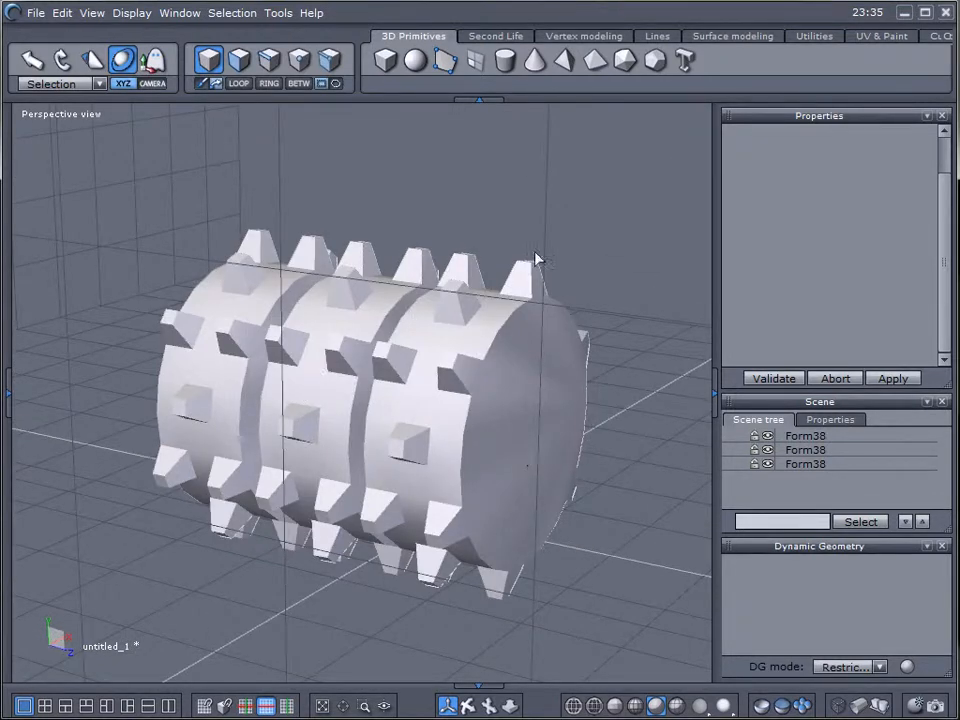
mouse_move(620, 318)
middle_mouse_down()
mouse_move(508, 289)
mouse_move(356, 321)
mouse_move(34, 326)
mouse_move(340, 335)
mouse_move(225, 315)
mouse_move(302, 296)
mouse_move(257, 369)
middle_mouse_up()
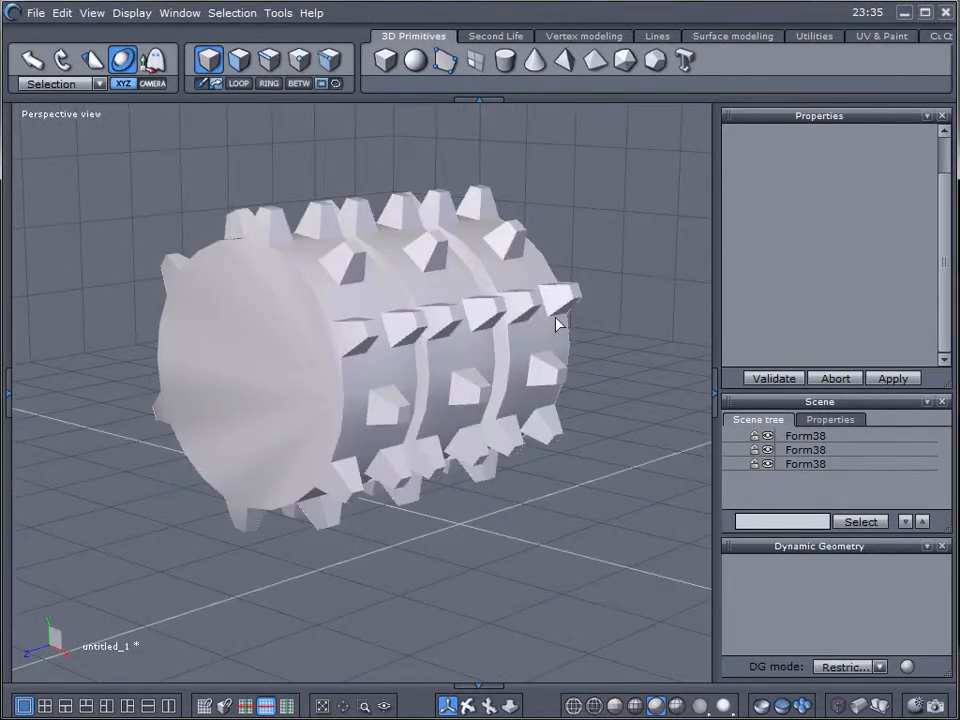
Create a tall cylinder Shape0 left of the gears with 24 points per section.
middle_click_drag(500, 412, 321, 424)
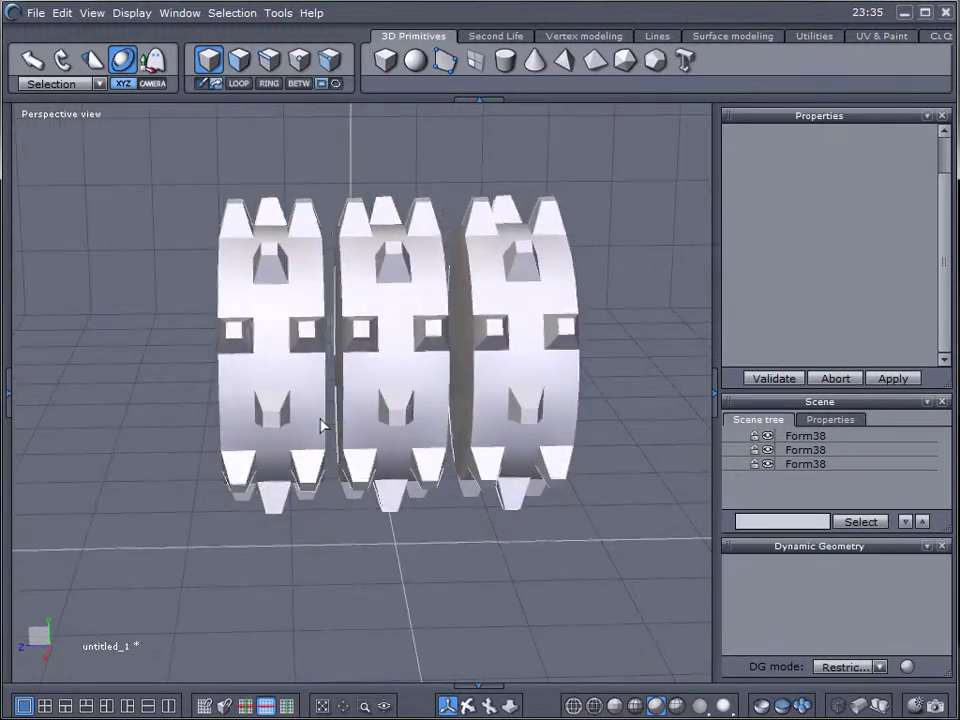
left_click(508, 60)
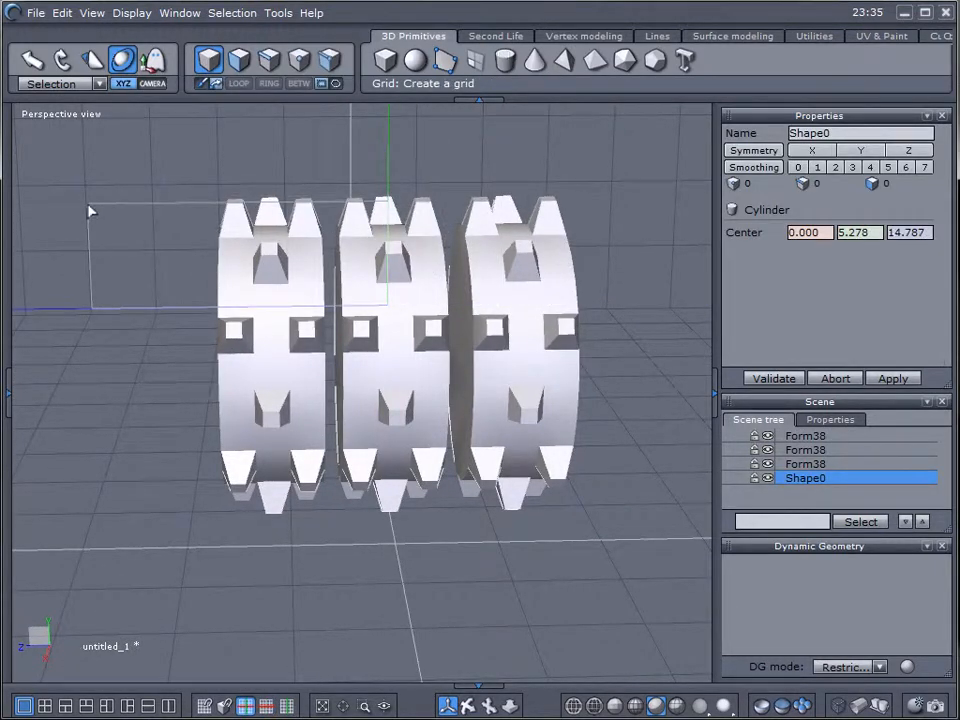
left_click(87, 194)
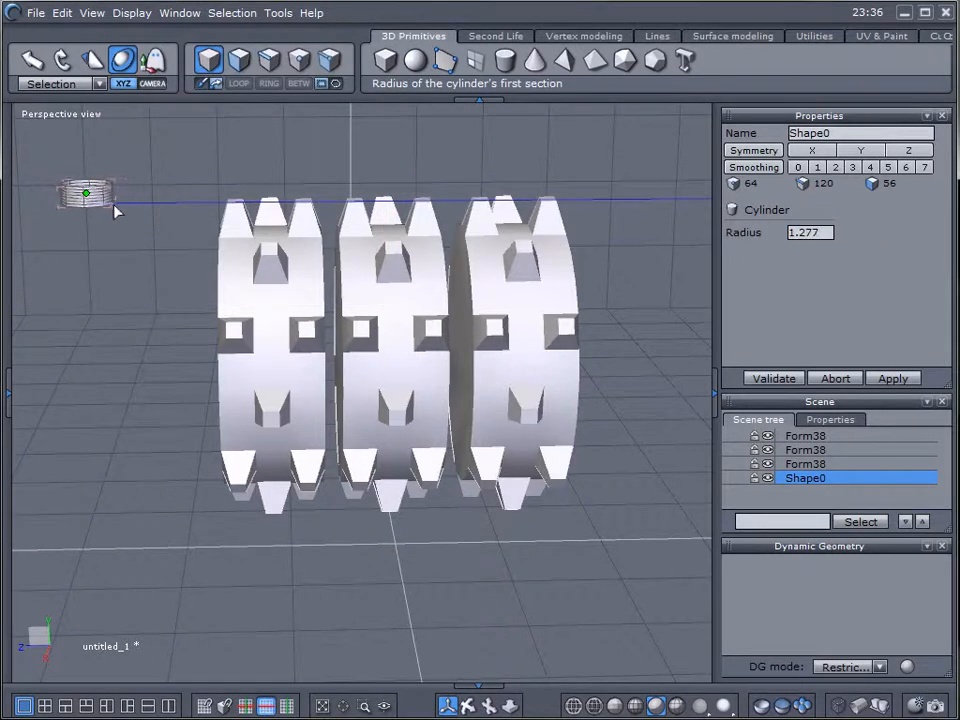
left_click(116, 209)
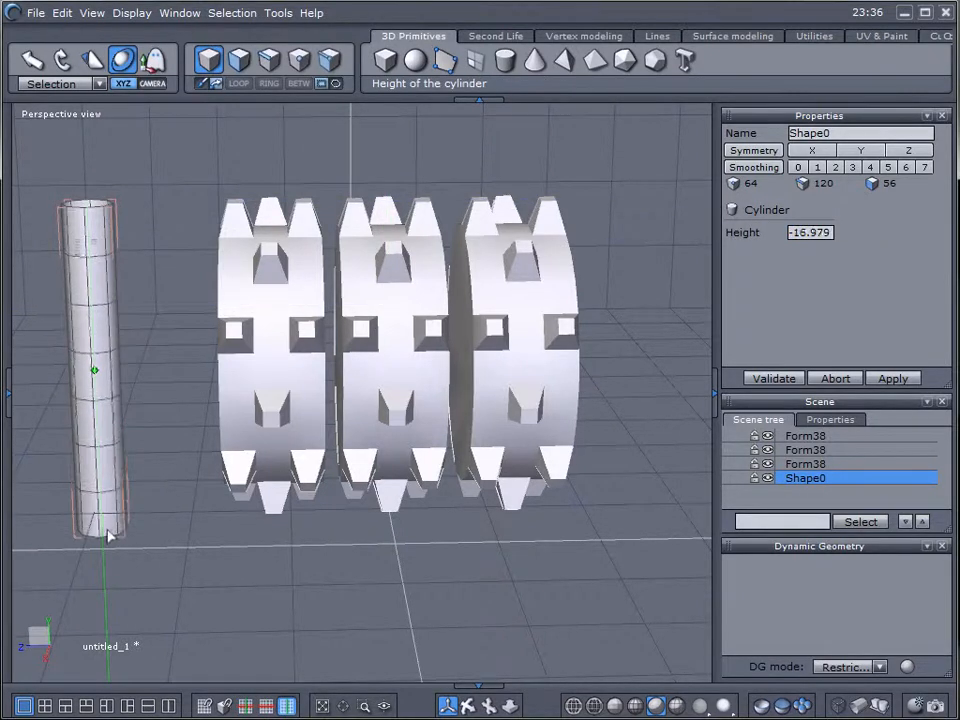
left_click(110, 533)
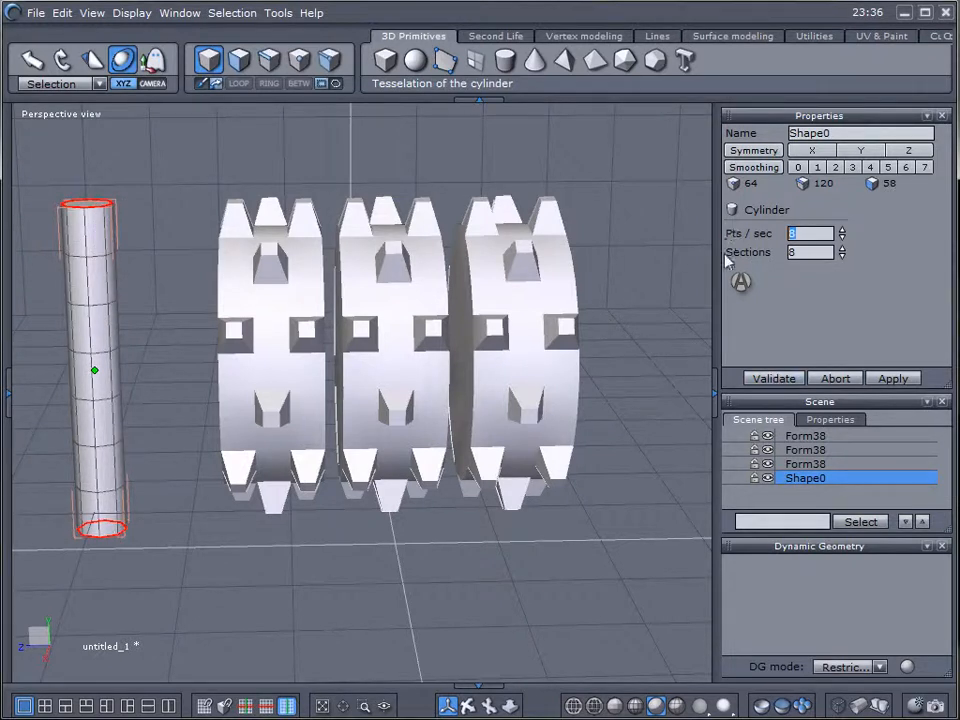
type("24")
key("Return")
key("space")
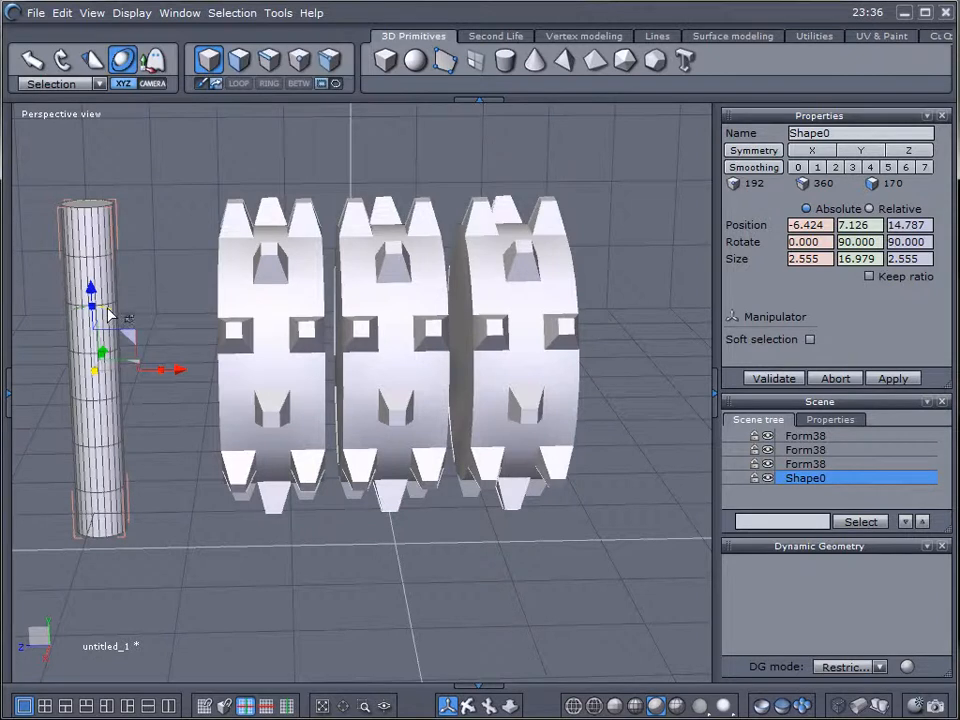
Rotate the cylinder horizontal, raise it toward the gear centre and nudge it along X.
mouse_move(110, 316)
left_mouse_down()
mouse_move(148, 374)
mouse_move(458, 390)
left_mouse_up()
mouse_move(458, 390)
middle_mouse_down()
mouse_move(255, 420)
mouse_move(576, 411)
mouse_move(576, 366)
mouse_move(533, 388)
middle_mouse_up()
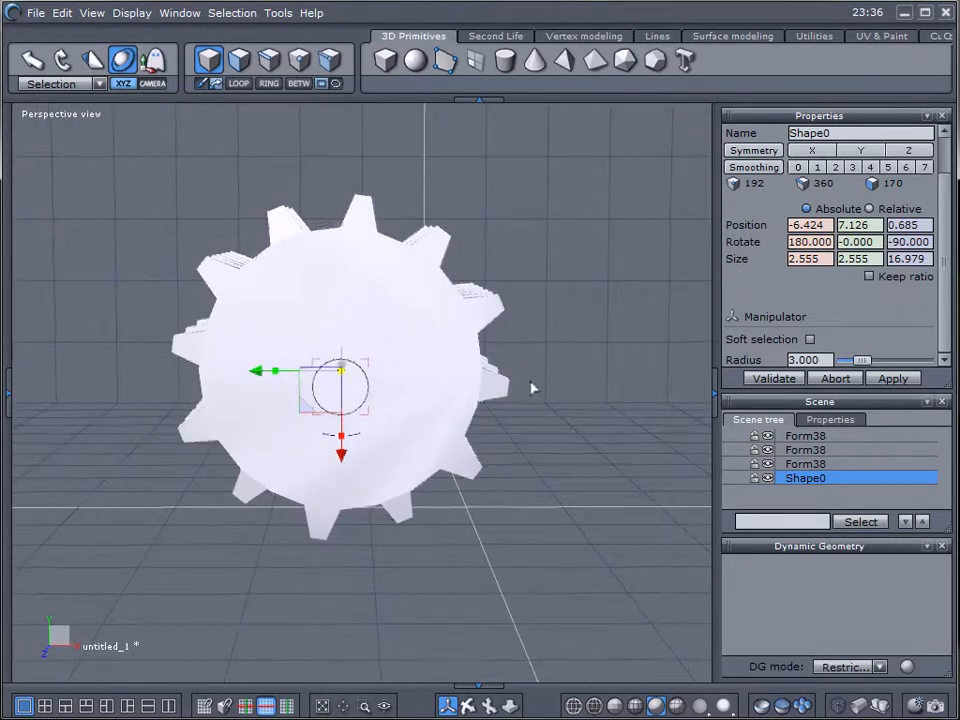
scroll(533, 388, "up", 2)
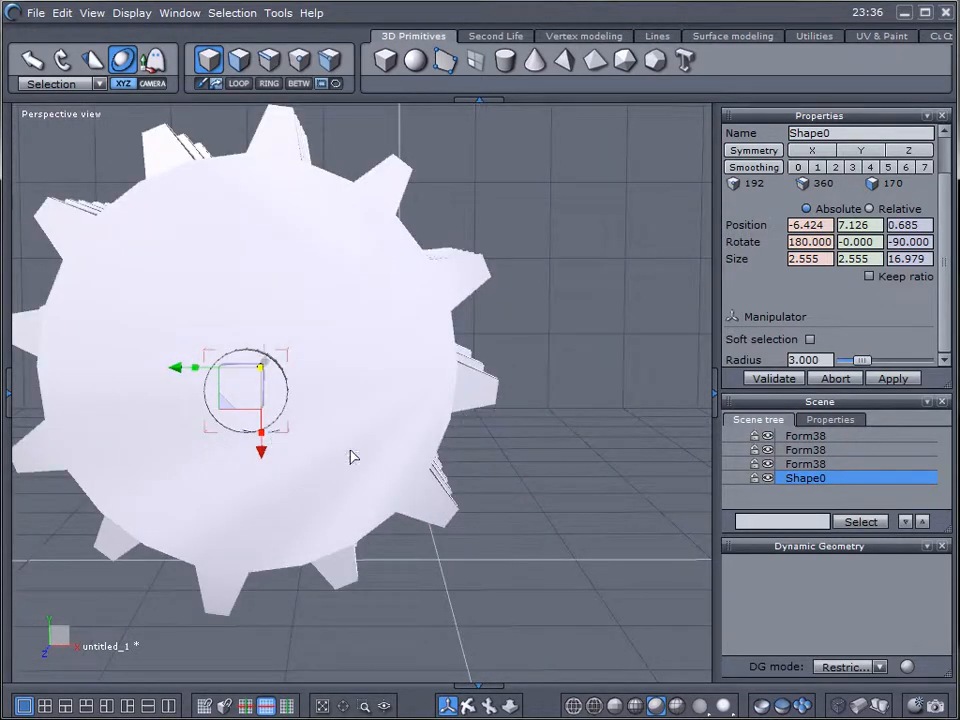
middle_click_drag(349, 454, 375, 452)
left_click_drag(259, 453, 259, 429)
left_click_drag(177, 347, 181, 348)
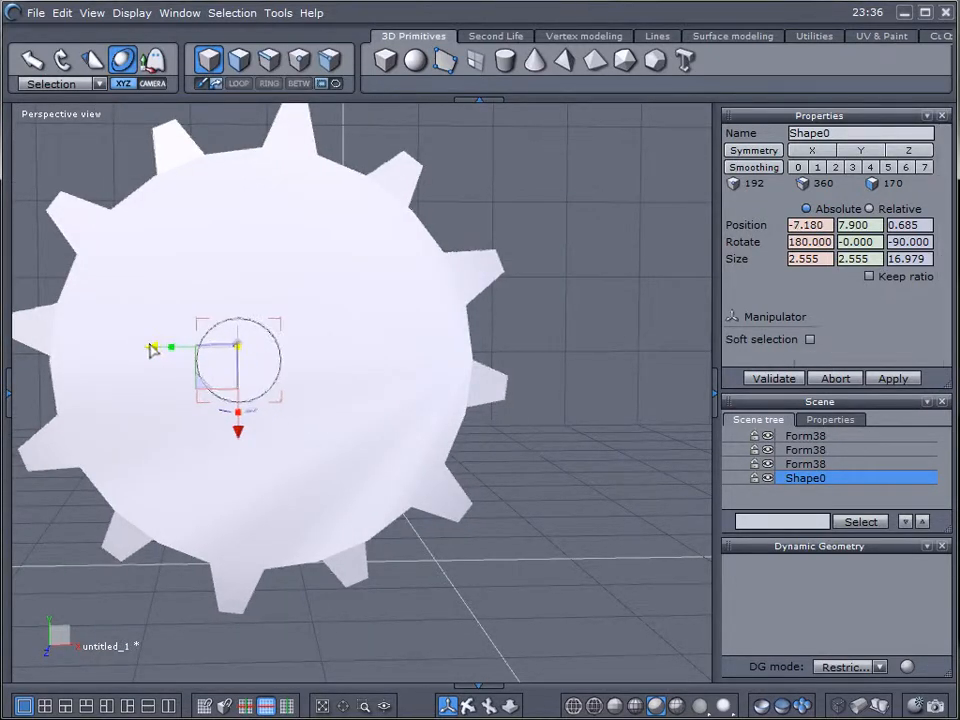
left_click(453, 329)
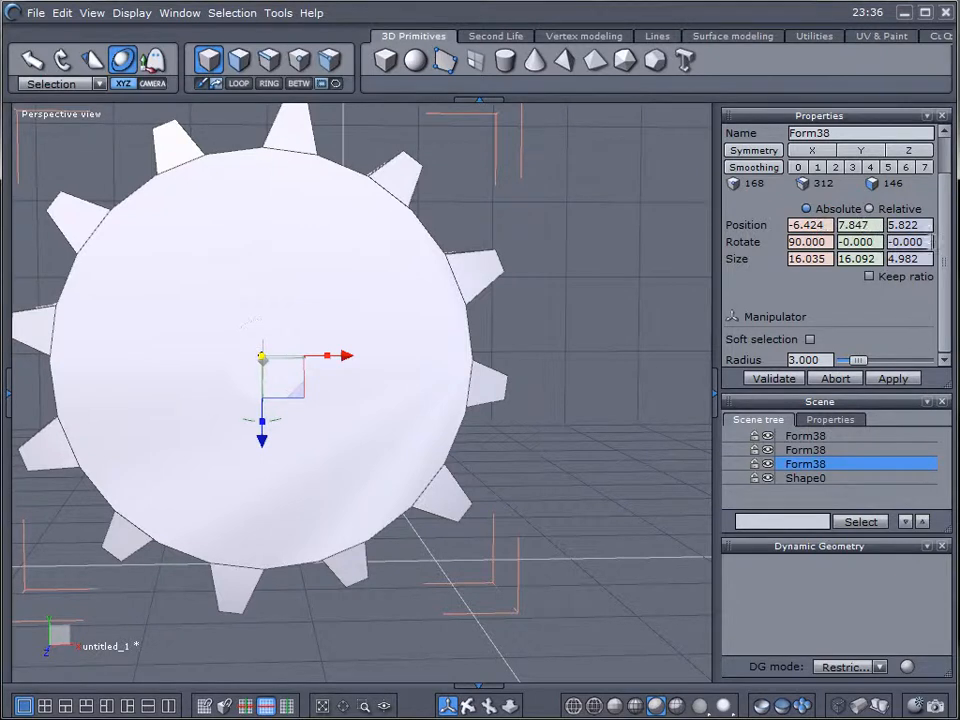
Copy the front gear's X and vertical Position values into Shape0 to centre the axle.
left_click_drag(930, 225, 877, 225)
mouse_move(690, 484)
middle_mouse_down()
mouse_move(488, 519)
mouse_move(189, 446)
middle_mouse_up()
left_click(133, 360)
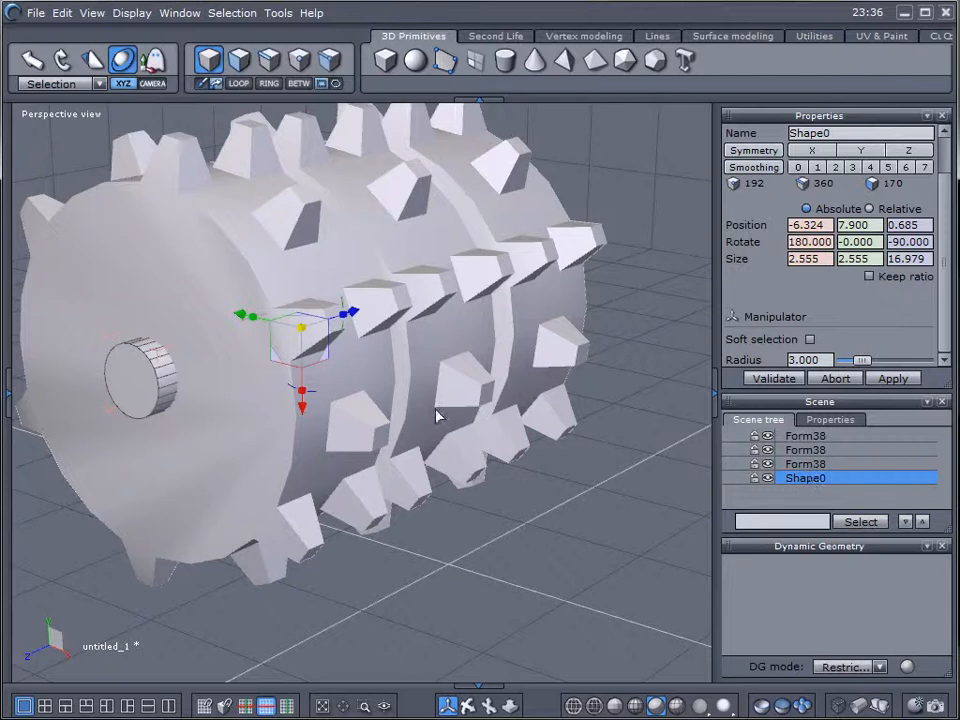
left_click(377, 411)
double_click(824, 224)
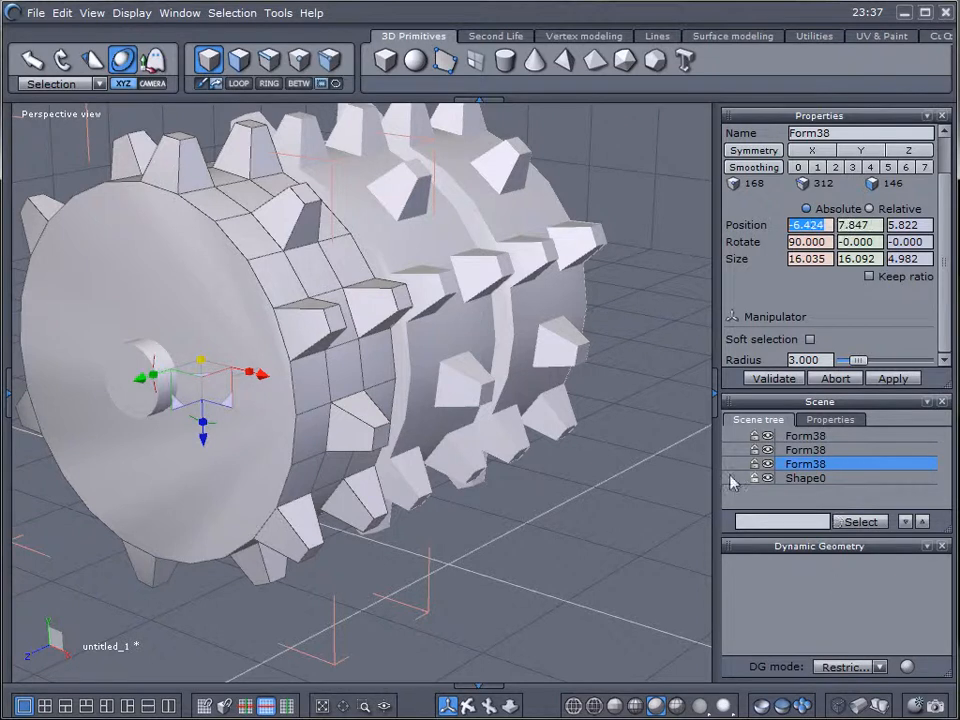
left_click(141, 405)
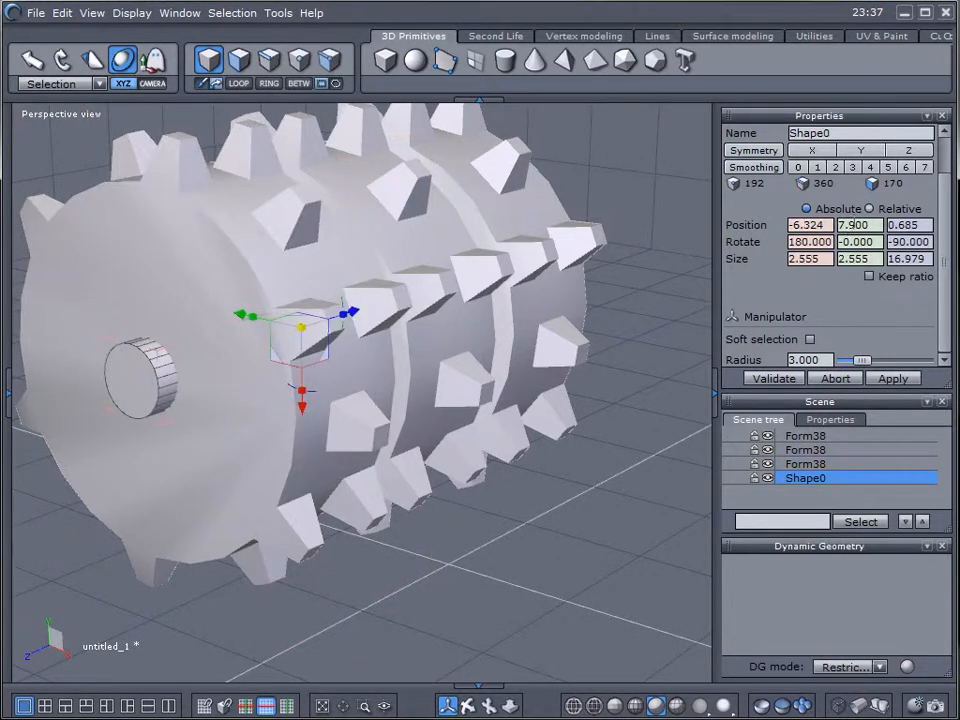
double_click(858, 225)
type("7.847")
double_click(815, 225)
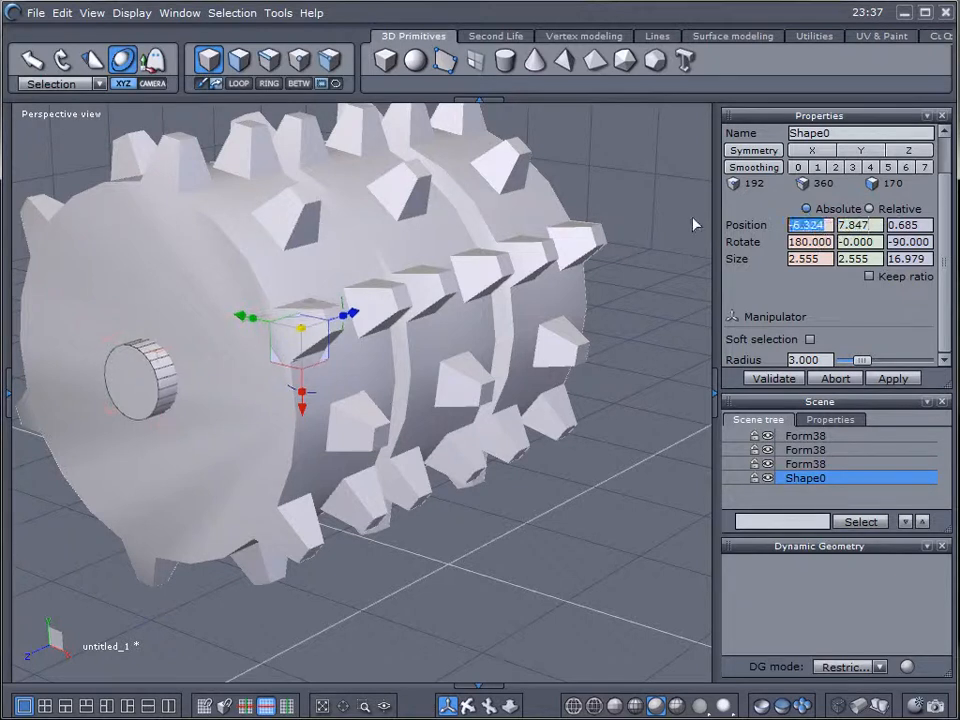
type("-6.424")
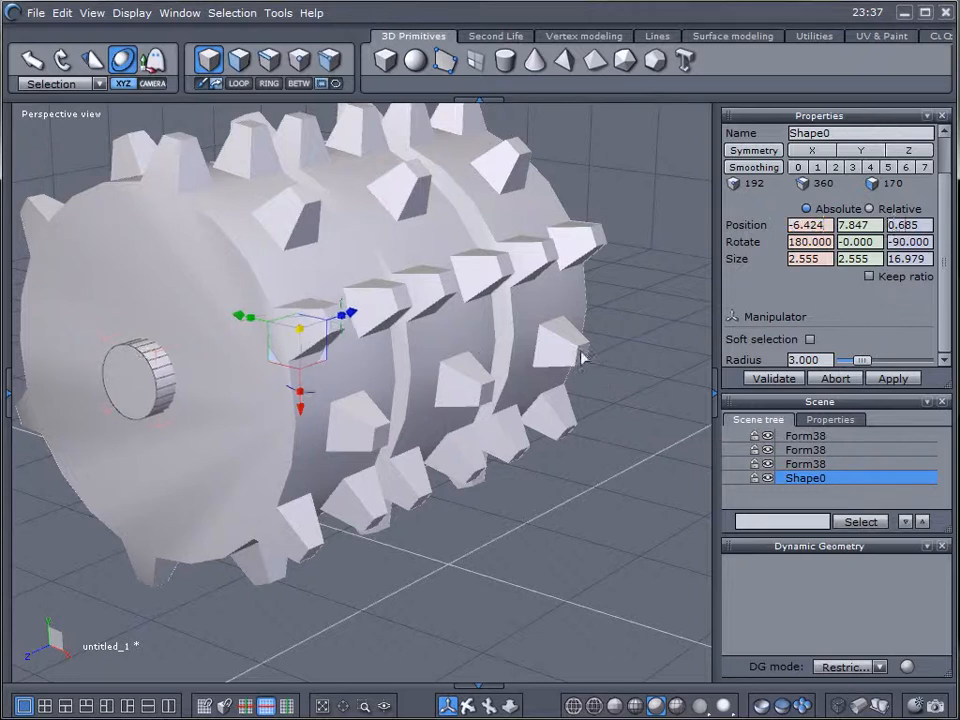
Stretch the axle along Z through all three gears and shift it so it protrudes at both ends.
mouse_move(114, 392)
middle_mouse_down()
mouse_move(198, 541)
mouse_move(450, 542)
mouse_move(370, 413)
middle_mouse_up()
middle_click_drag(639, 469, 274, 514)
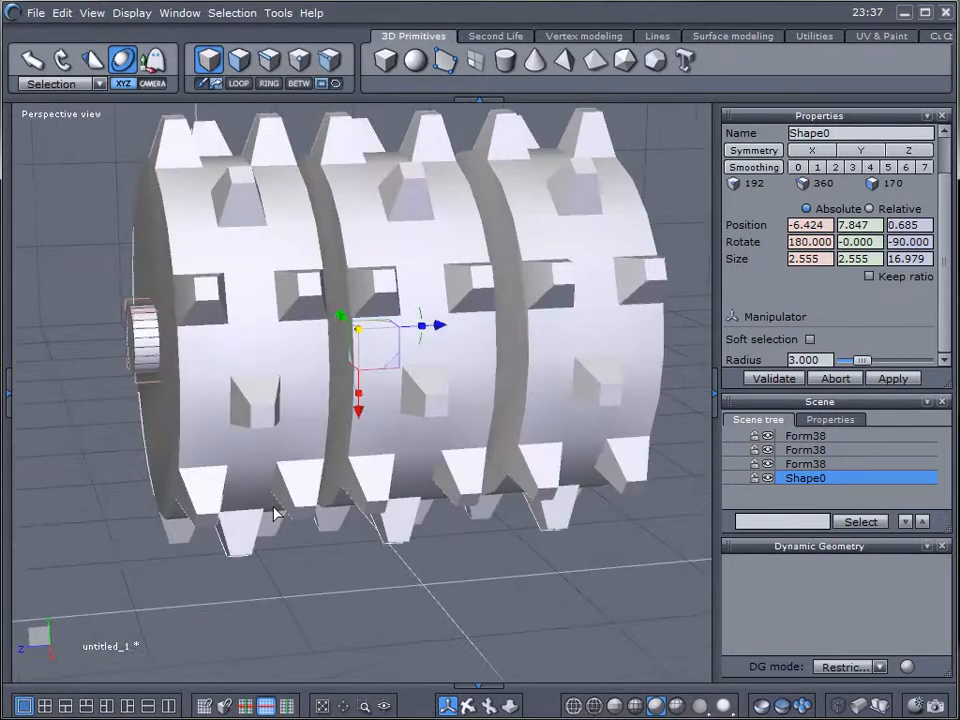
mouse_move(534, 418)
middle_mouse_down()
mouse_move(431, 414)
mouse_move(454, 403)
middle_mouse_up()
left_click_drag(463, 342, 497, 340)
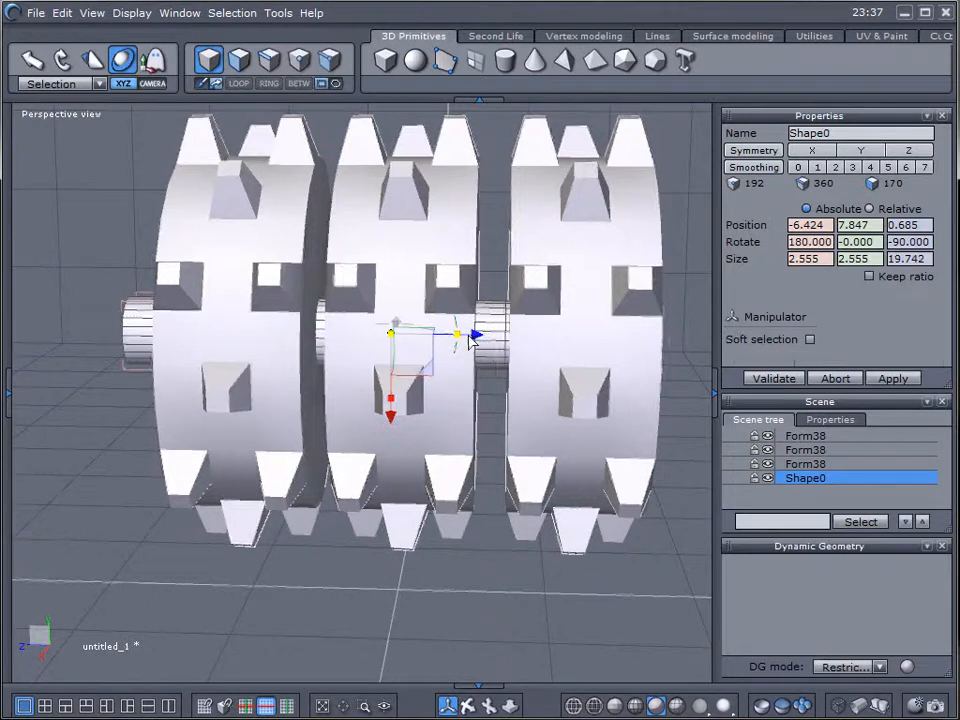
mouse_move(497, 340)
middle_mouse_down()
mouse_move(525, 437)
mouse_move(356, 369)
middle_mouse_up()
middle_click_drag(611, 354, 364, 381)
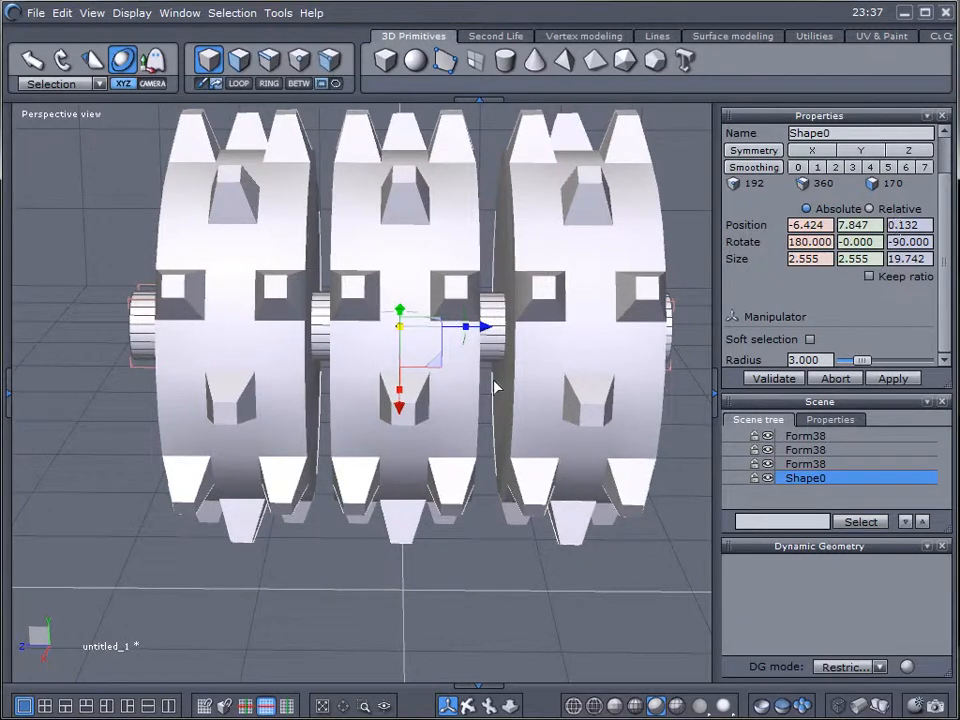
scroll(493, 386, "down", 1)
scroll(343, 450, "down", 1)
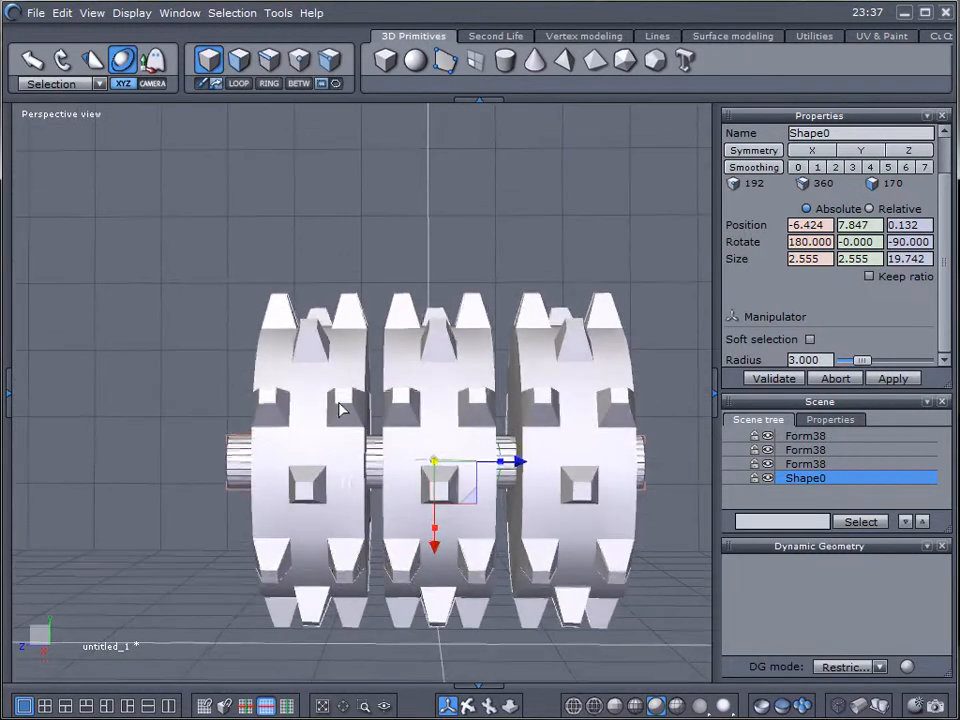
mouse_move(341, 409)
middle_mouse_down()
mouse_move(377, 461)
mouse_move(360, 488)
mouse_move(418, 489)
mouse_move(302, 456)
middle_mouse_up()
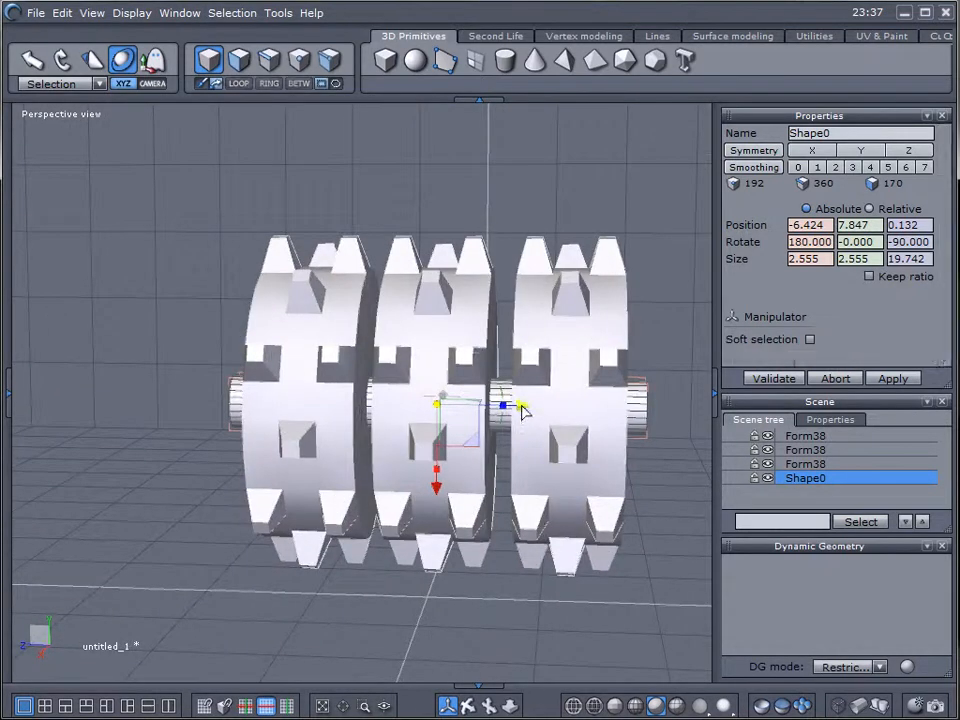
left_click_drag(521, 411, 528, 412)
middle_click_drag(615, 476, 525, 392)
middle_click_drag(588, 416, 604, 446)
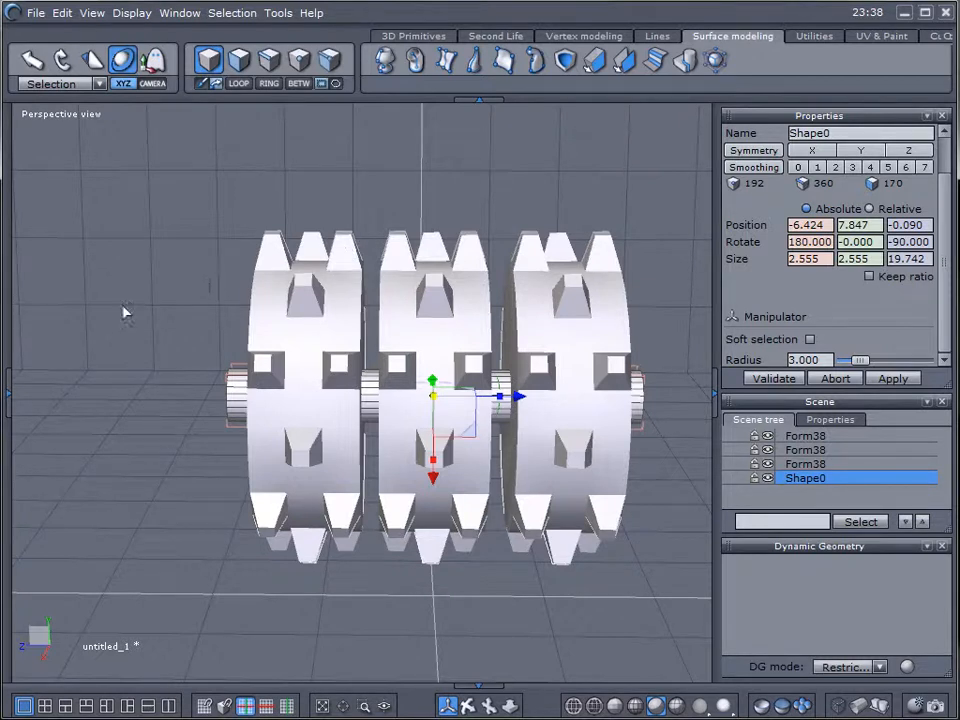
mouse_move(120, 345)
middle_mouse_down()
mouse_move(234, 358)
mouse_move(238, 333)
middle_mouse_up()
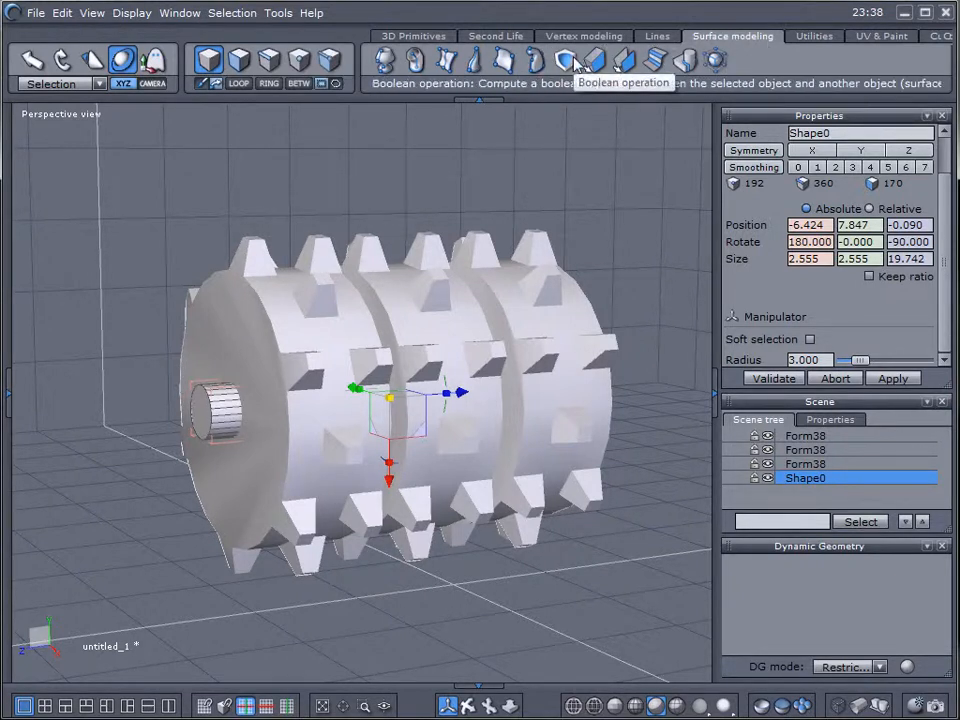
left_click(575, 62)
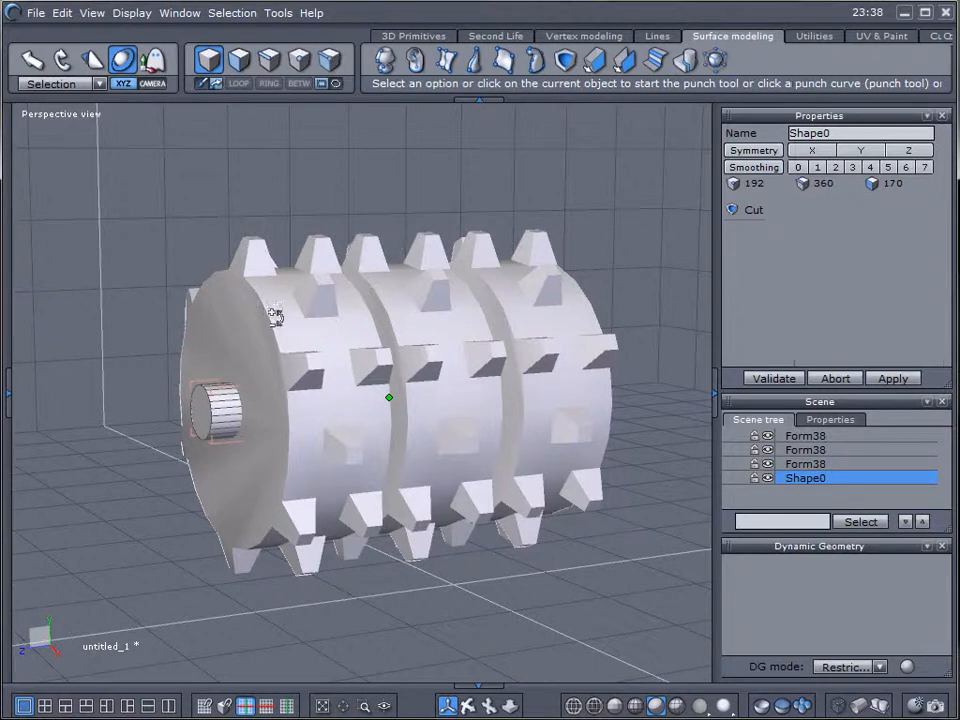
left_click(237, 430)
mouse_move(293, 446)
middle_mouse_down()
mouse_move(579, 589)
mouse_move(296, 574)
mouse_move(625, 451)
middle_mouse_up()
key("ctrl+z")
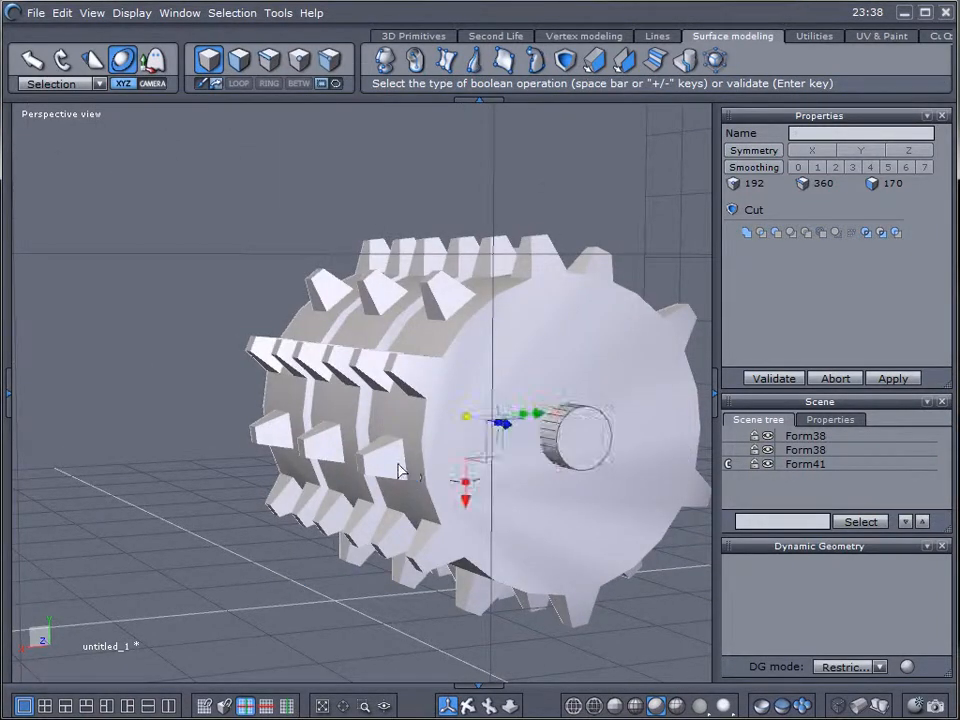
middle_click_drag(302, 489, 588, 484)
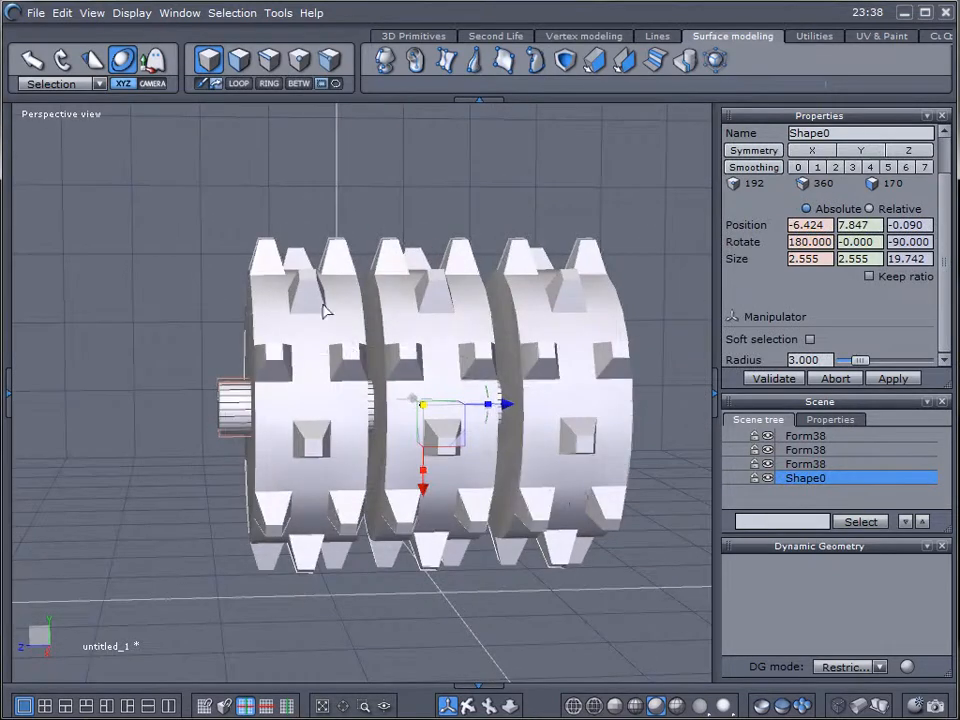
Select the three Form38 gears and group them with Ctrl+G.
left_click(323, 312)
left_click(461, 300, "shift")
left_click(574, 294, "shift")
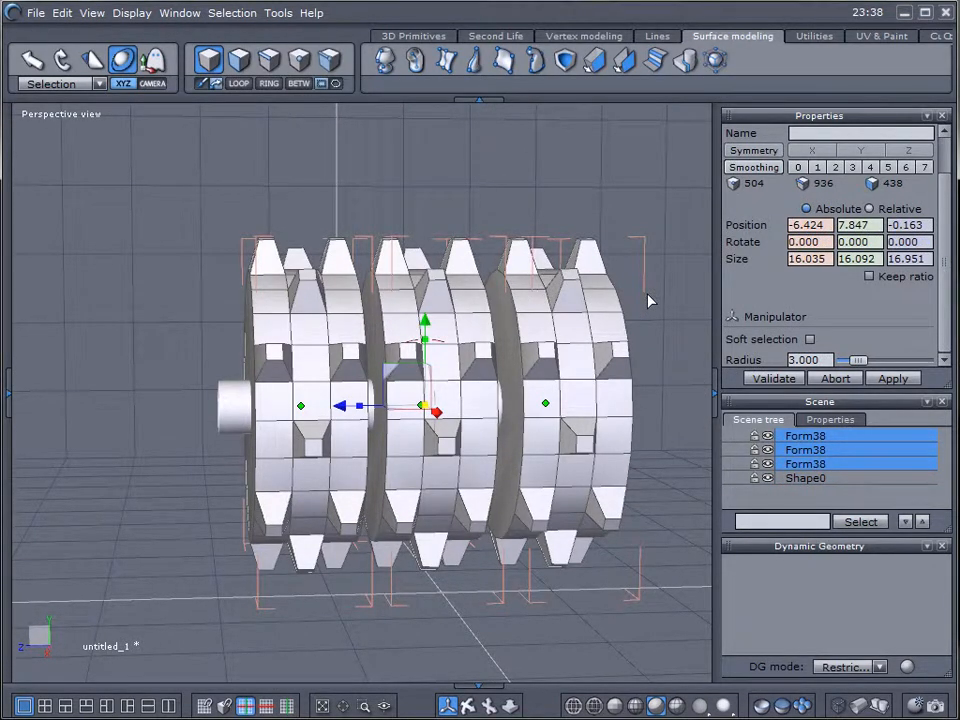
key("ctrl+g")
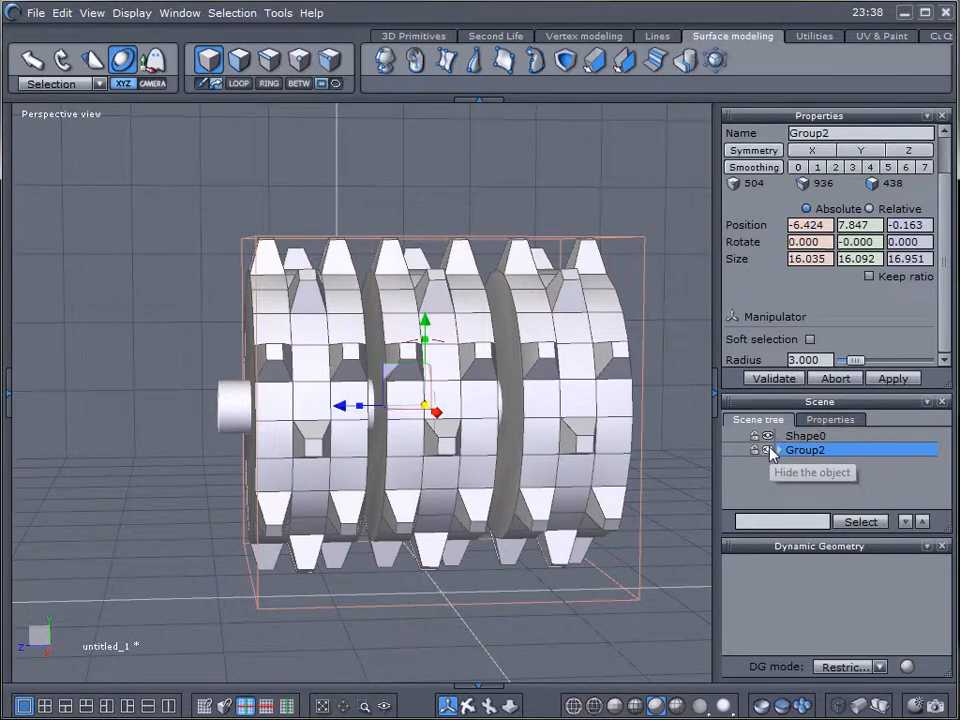
Boolean-cut the Shape0 axle out of the gear group and inspect the hole.
left_click(231, 407)
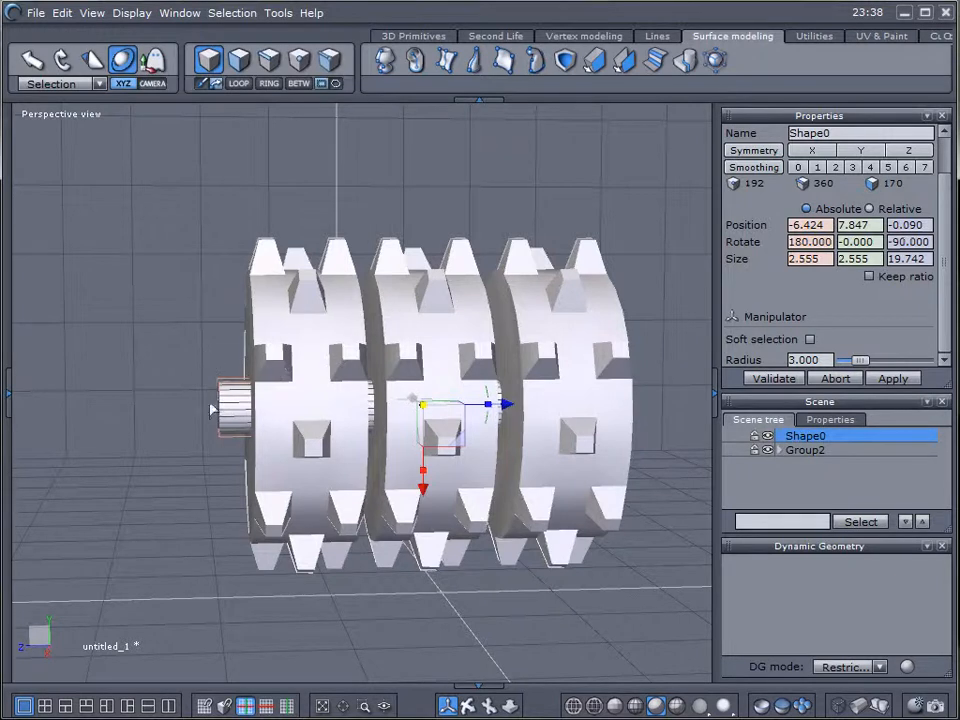
left_click(566, 64)
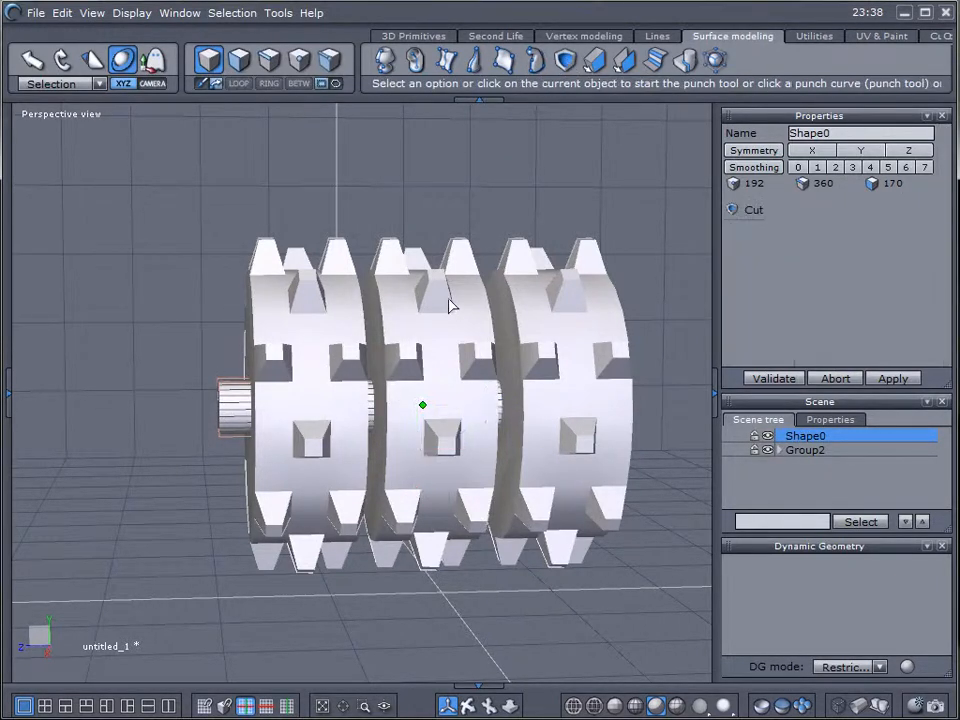
left_click(456, 314)
mouse_move(594, 511)
middle_mouse_down()
mouse_move(300, 531)
mouse_move(214, 459)
mouse_move(199, 489)
mouse_move(540, 489)
middle_mouse_up()
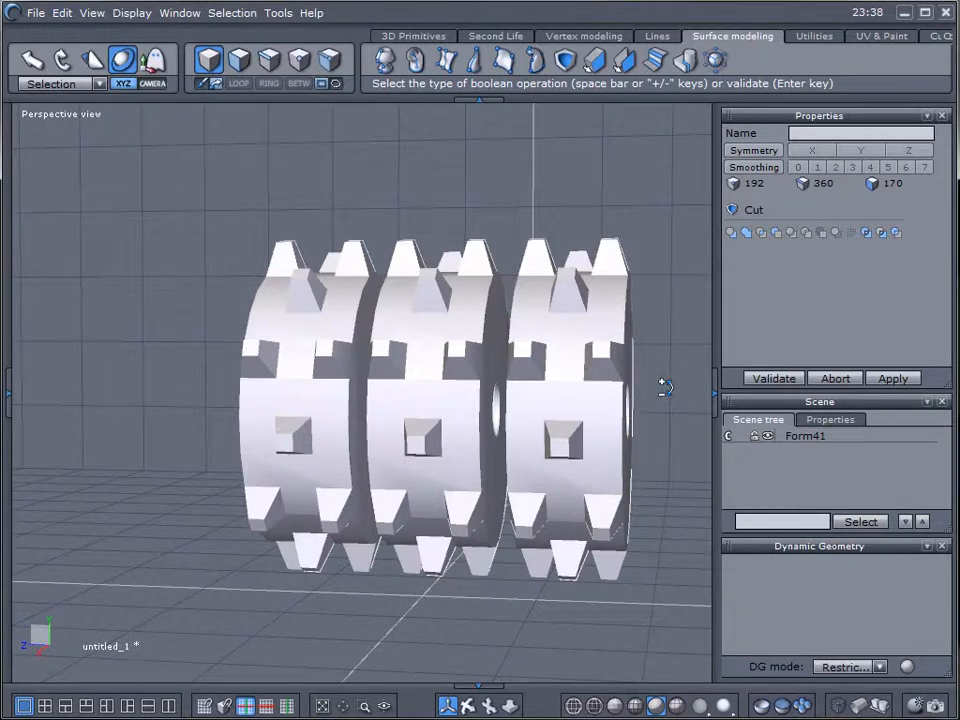
Validate the boolean cut and view the centre hole head-on.
key("Return")
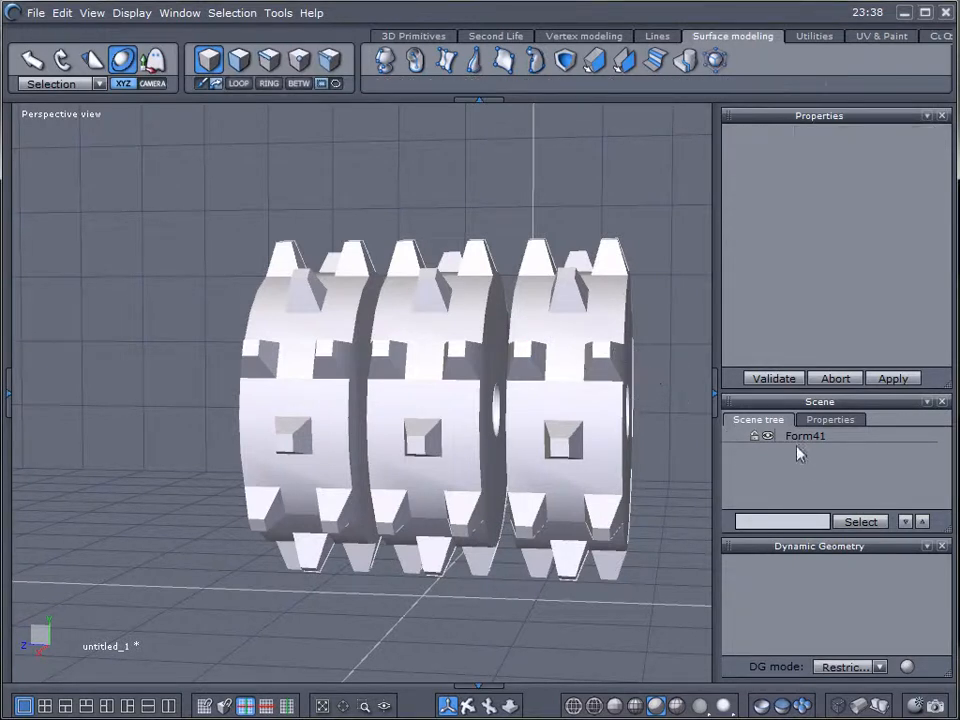
mouse_move(444, 431)
middle_mouse_down()
mouse_move(651, 465)
mouse_move(525, 452)
mouse_move(594, 396)
mouse_move(503, 419)
mouse_move(311, 326)
mouse_move(452, 437)
mouse_move(354, 392)
middle_mouse_up()
mouse_move(613, 337)
middle_mouse_down()
mouse_move(540, 349)
mouse_move(540, 315)
mouse_move(686, 471)
mouse_move(538, 455)
mouse_move(529, 426)
mouse_move(296, 386)
mouse_move(538, 398)
mouse_move(623, 414)
mouse_move(613, 411)
middle_mouse_up()
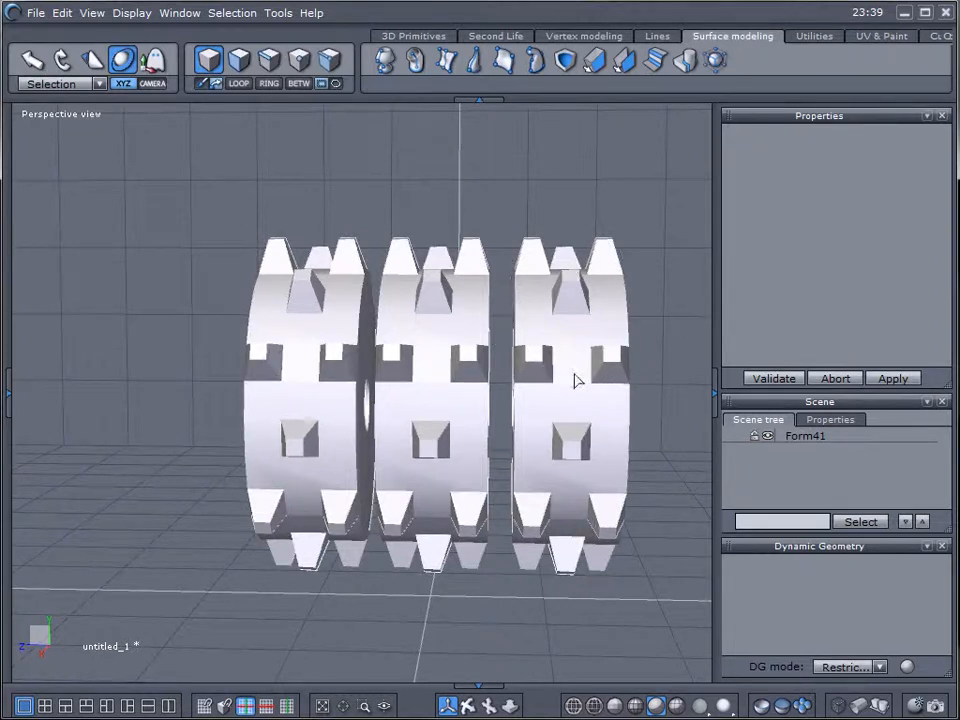
Undo back to three separate Form38 gears with the Shape0 axle restored.
key("ctrl+z")
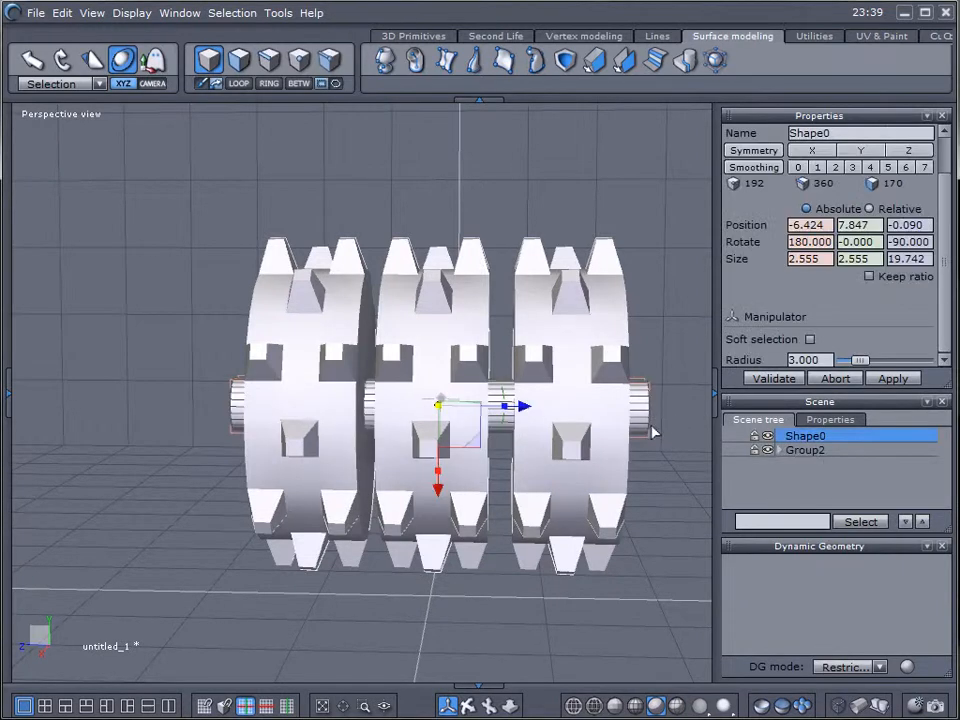
key("ctrl+z")
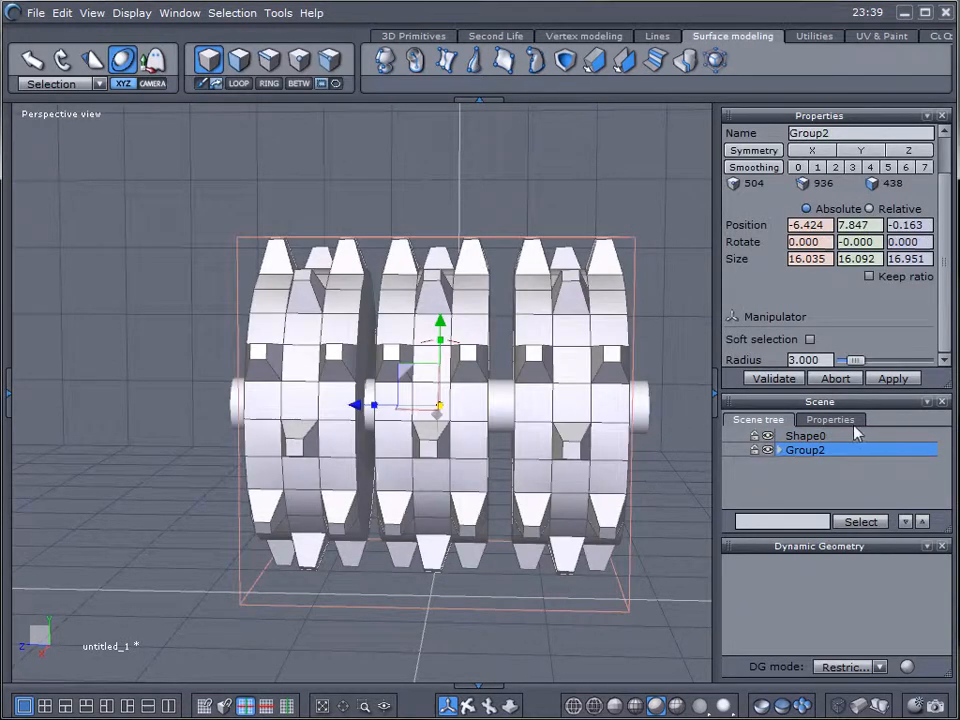
key("ctrl+z")
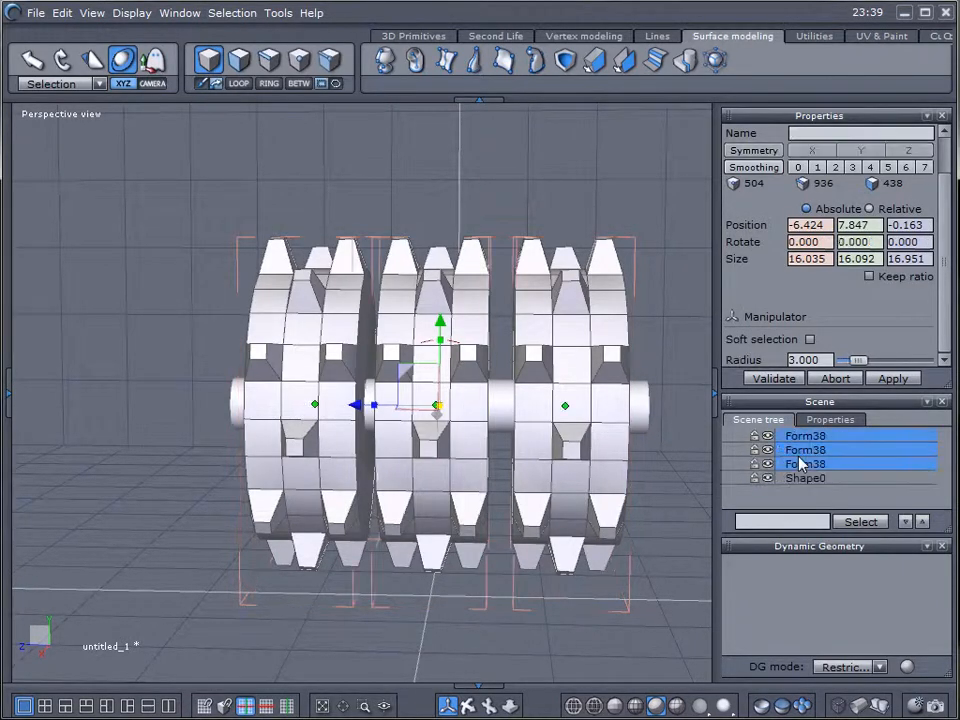
Move the right gear along Z slightly closer to the middle gear.
left_click(851, 497)
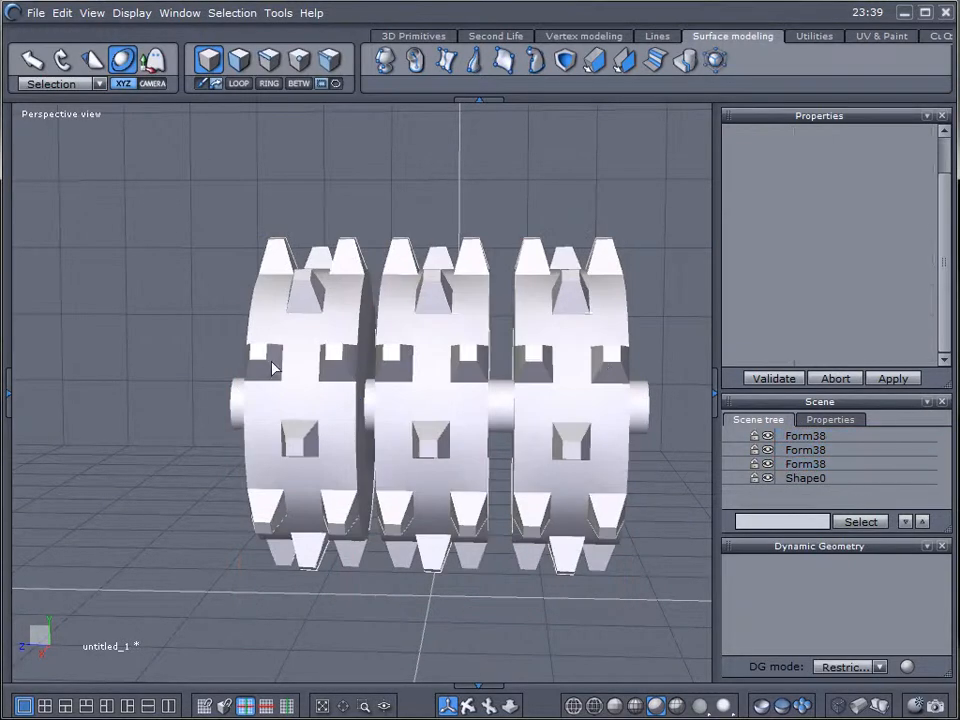
mouse_move(266, 377)
middle_mouse_down()
mouse_move(581, 379)
mouse_move(294, 377)
mouse_move(484, 369)
middle_mouse_up()
left_click(574, 364)
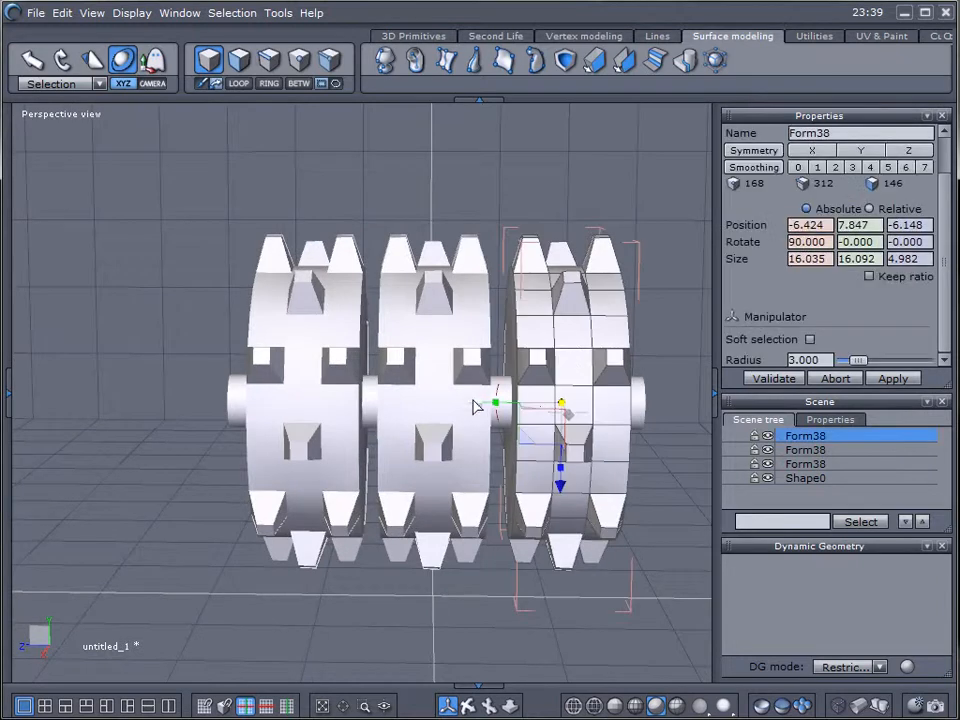
left_click_drag(475, 405, 468, 403)
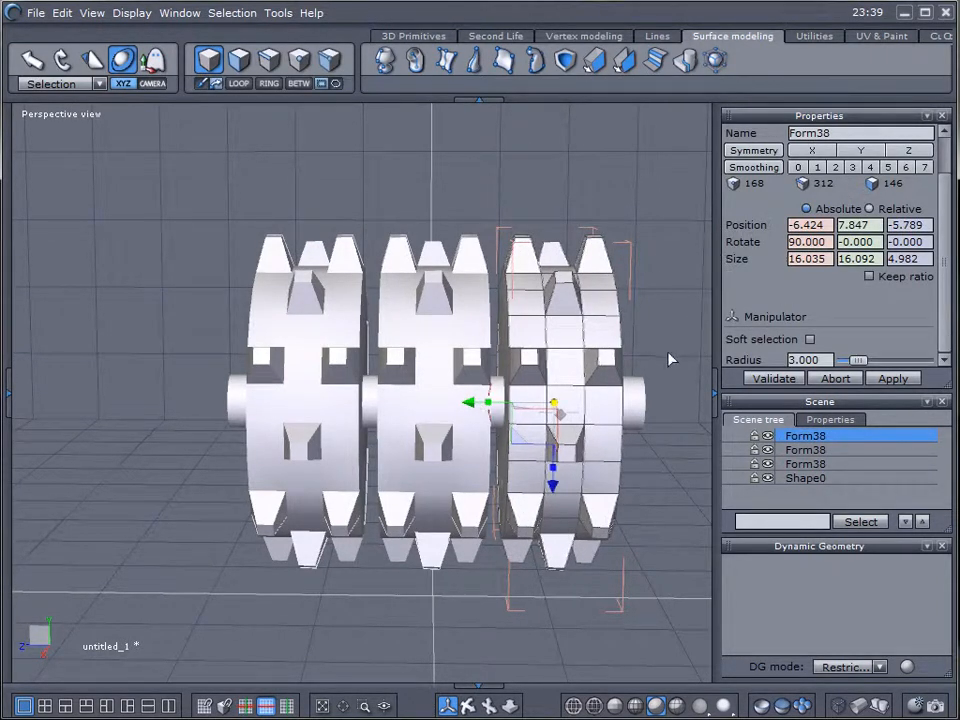
Try a boolean cut of Shape0 into one gear, then abandon it to keep the cylinder.
left_click(240, 400)
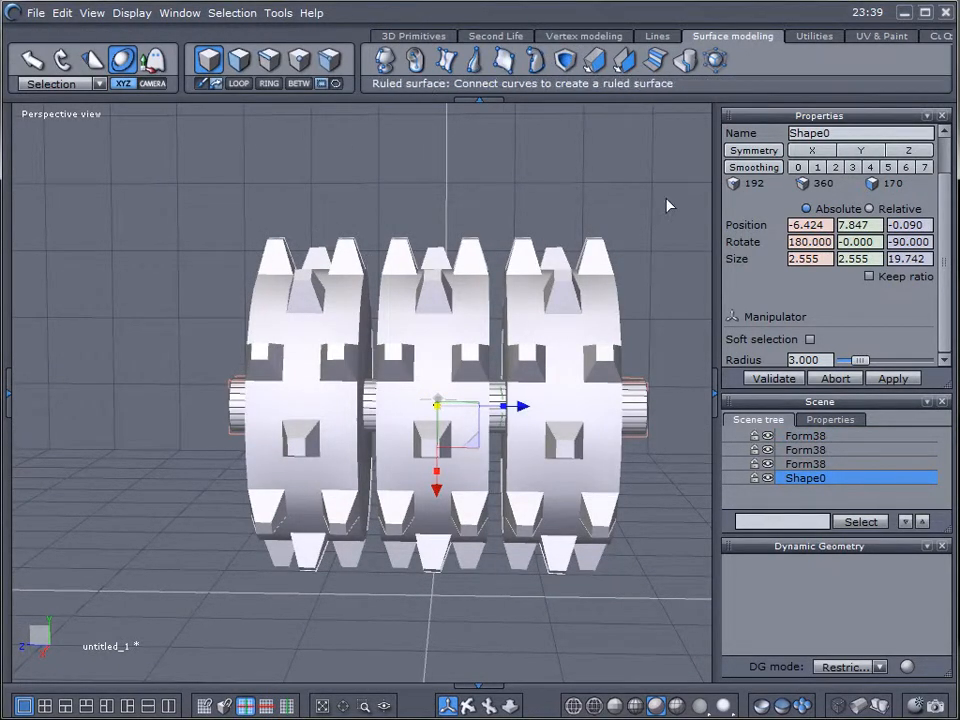
left_click(565, 60)
left_click(334, 316)
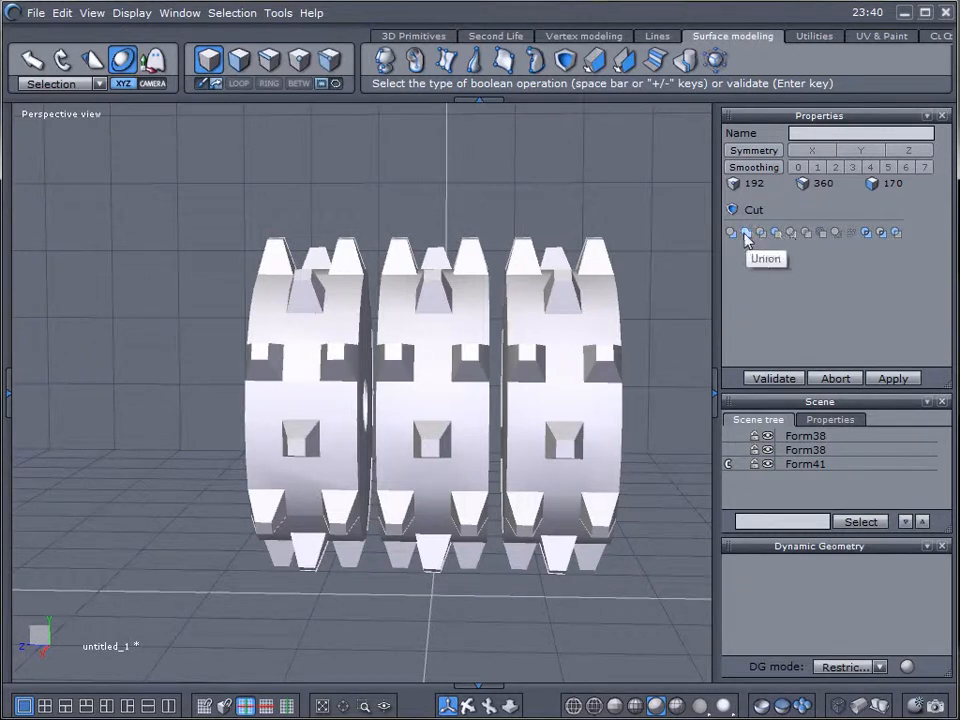
mouse_move(154, 349)
middle_mouse_down()
mouse_move(242, 353)
mouse_move(303, 369)
middle_mouse_up()
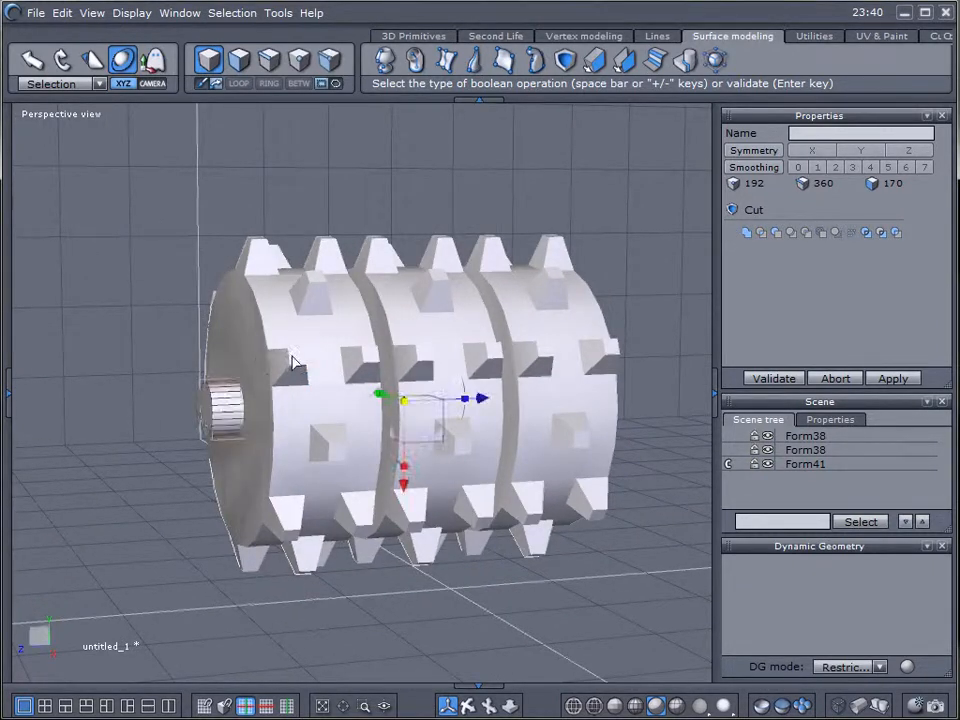
key("Return")
Group the three Form38 gears again as Group2.
middle_click_drag(660, 478, 551, 438)
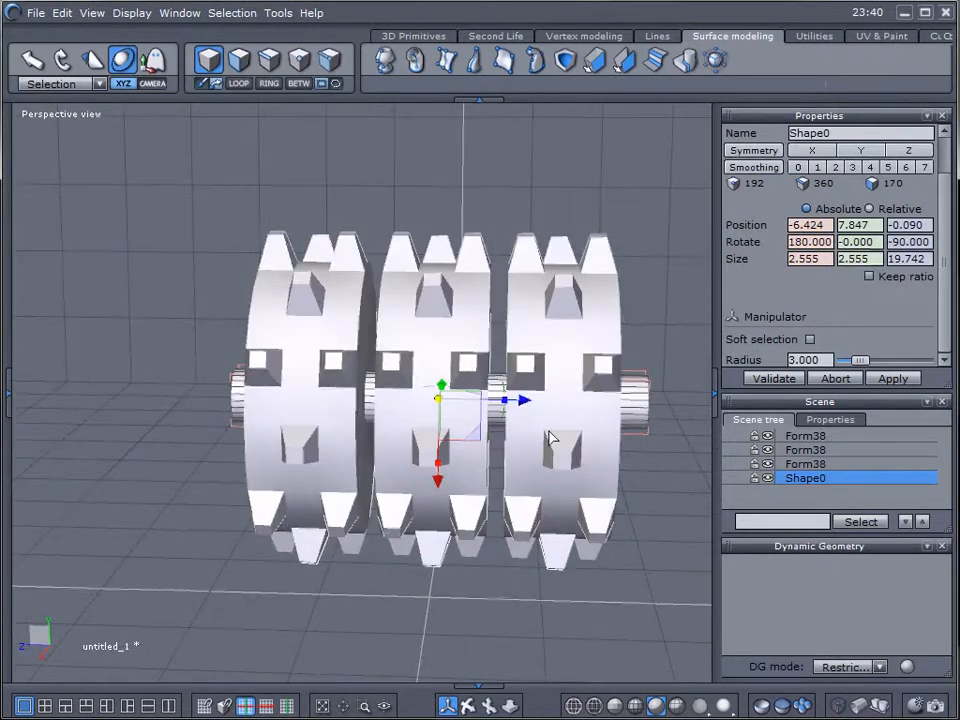
left_click(330, 266)
left_click(456, 279, "shift")
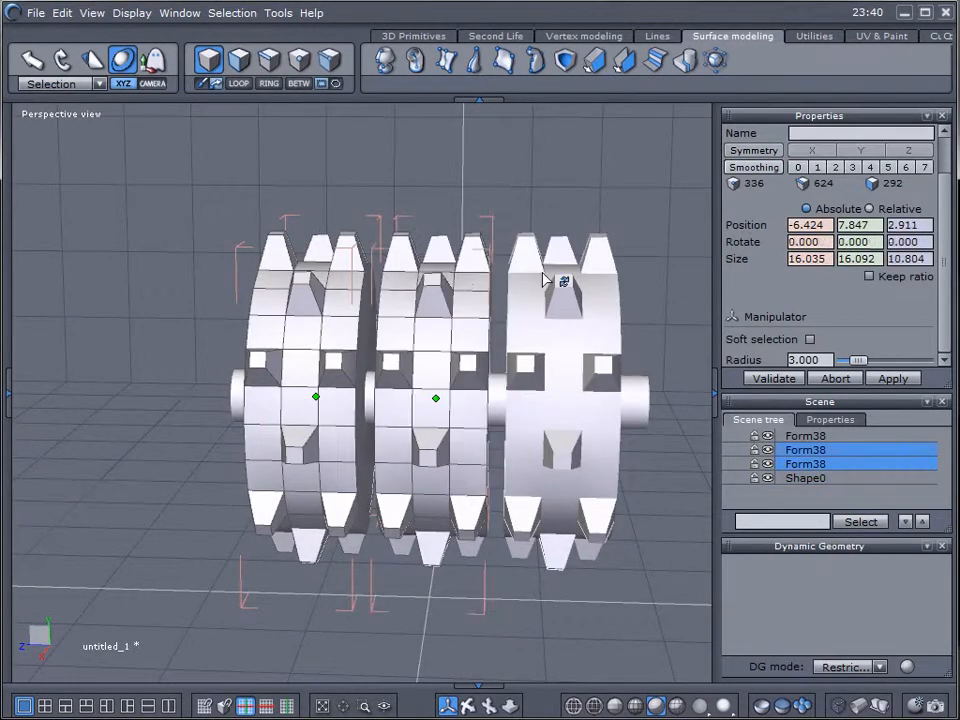
left_click(590, 280, "shift")
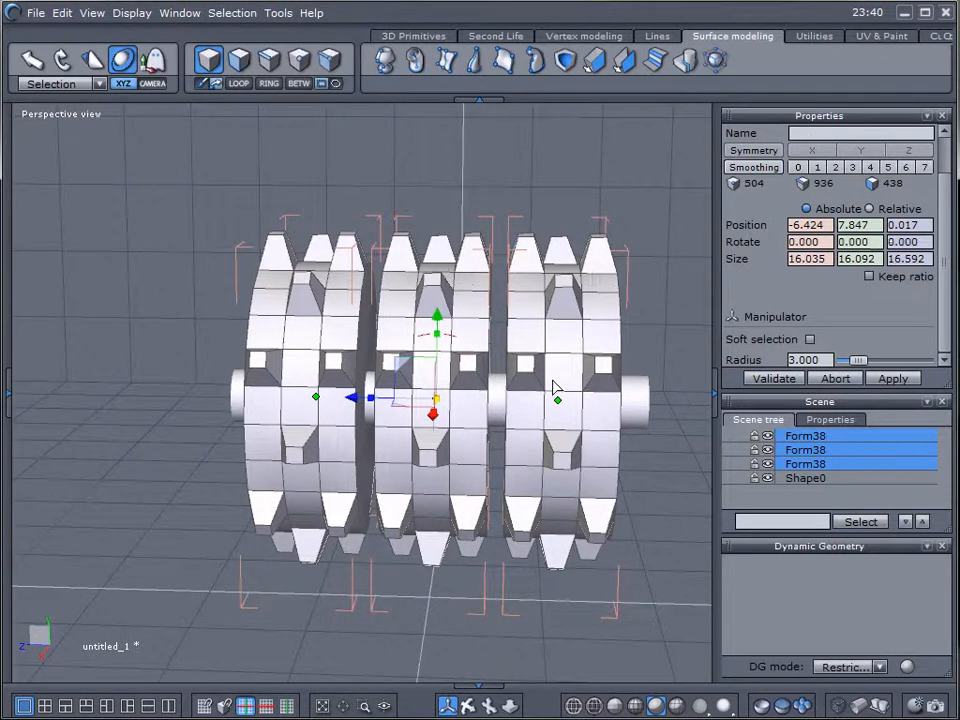
key("ctrl+g")
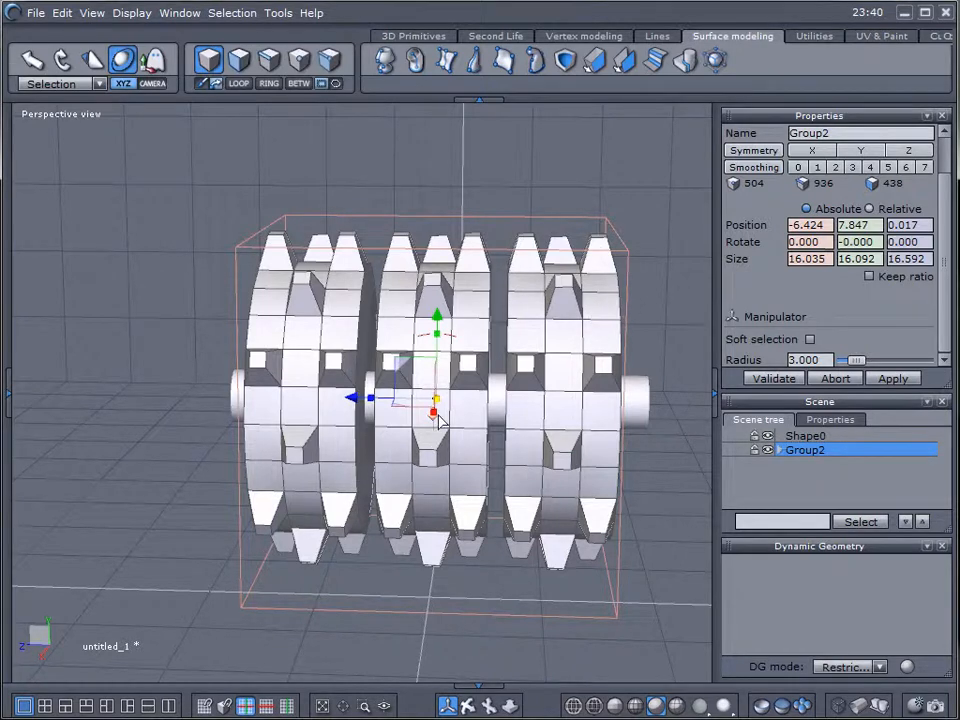
Scale Group2 down and flatten it slightly so the axle protrudes both sides.
mouse_move(222, 437)
middle_mouse_down()
mouse_move(553, 414)
mouse_move(369, 446)
mouse_move(390, 408)
middle_mouse_up()
mouse_move(390, 408)
left_mouse_down()
mouse_move(315, 388)
mouse_move(424, 398)
mouse_move(337, 392)
mouse_move(360, 398)
mouse_move(350, 395)
left_mouse_up()
mouse_move(540, 497)
middle_mouse_down()
mouse_move(508, 510)
mouse_move(489, 493)
mouse_move(516, 467)
mouse_move(510, 489)
mouse_move(572, 435)
middle_mouse_up()
Duplicate the Shape0 axle with Ctrl+D and move the copy off to the right.
left_click(588, 400)
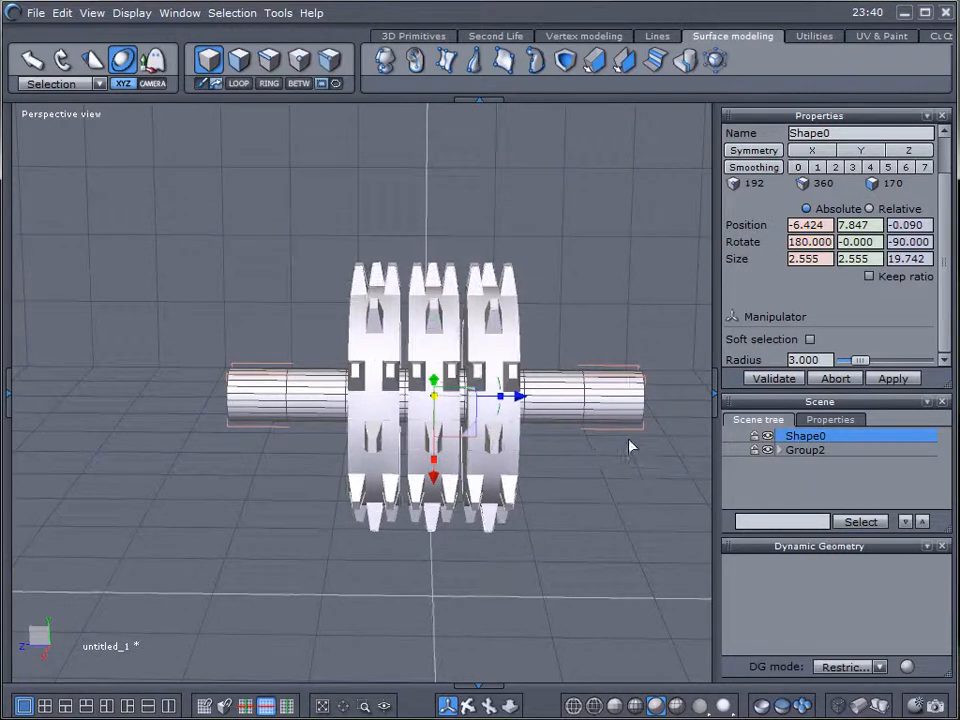
mouse_move(630, 446)
middle_mouse_down()
mouse_move(572, 488)
mouse_move(317, 476)
mouse_move(611, 437)
mouse_move(598, 459)
middle_mouse_up()
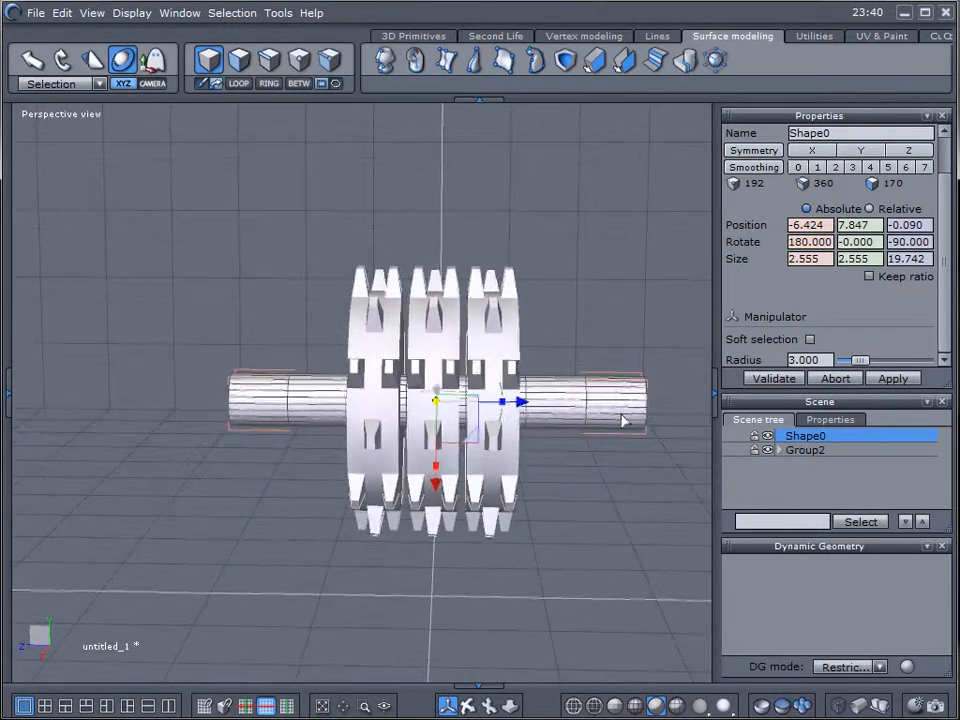
key("ctrl+d")
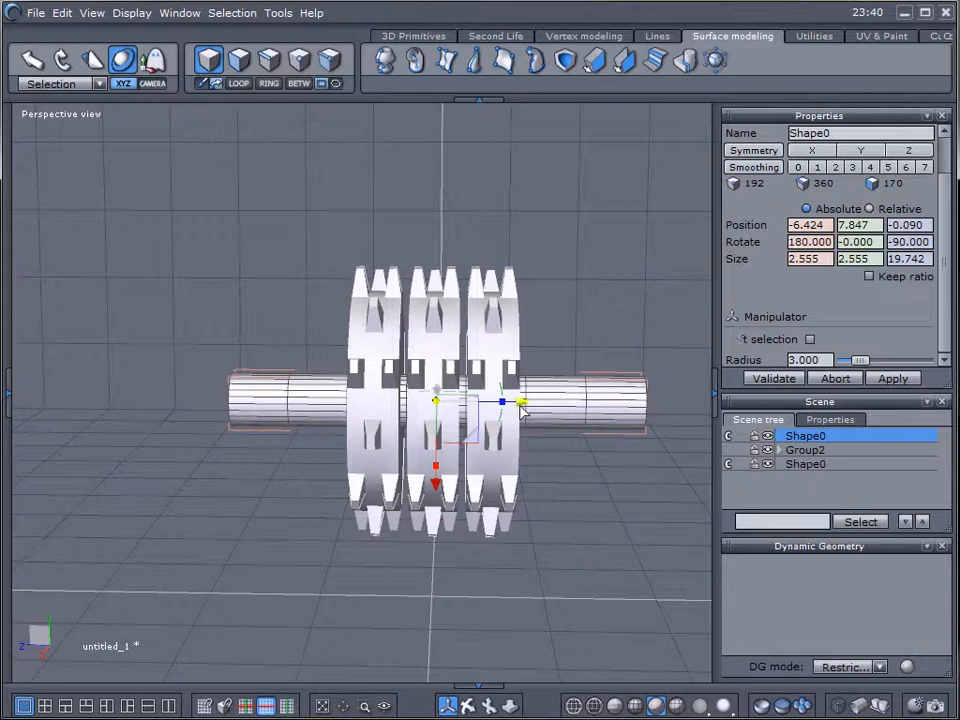
left_click_drag(521, 410, 700, 405)
Boolean-cut the central cylinder through Group2 and validate, forming Form41 with a bored hole.
left_click(568, 400)
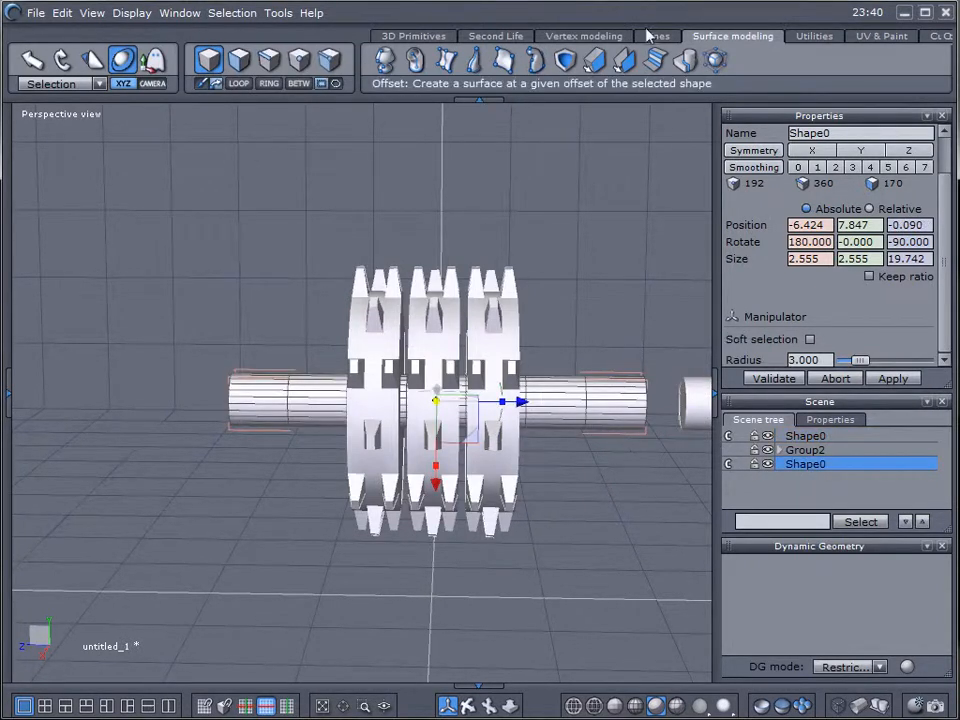
left_click(565, 60)
left_click(492, 300)
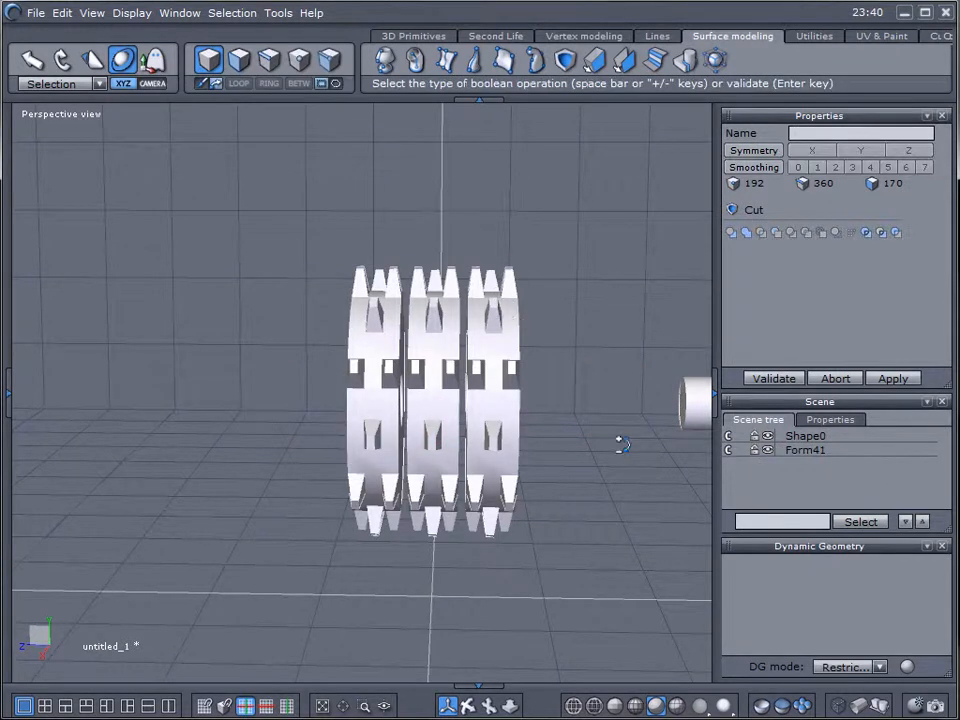
key("Return")
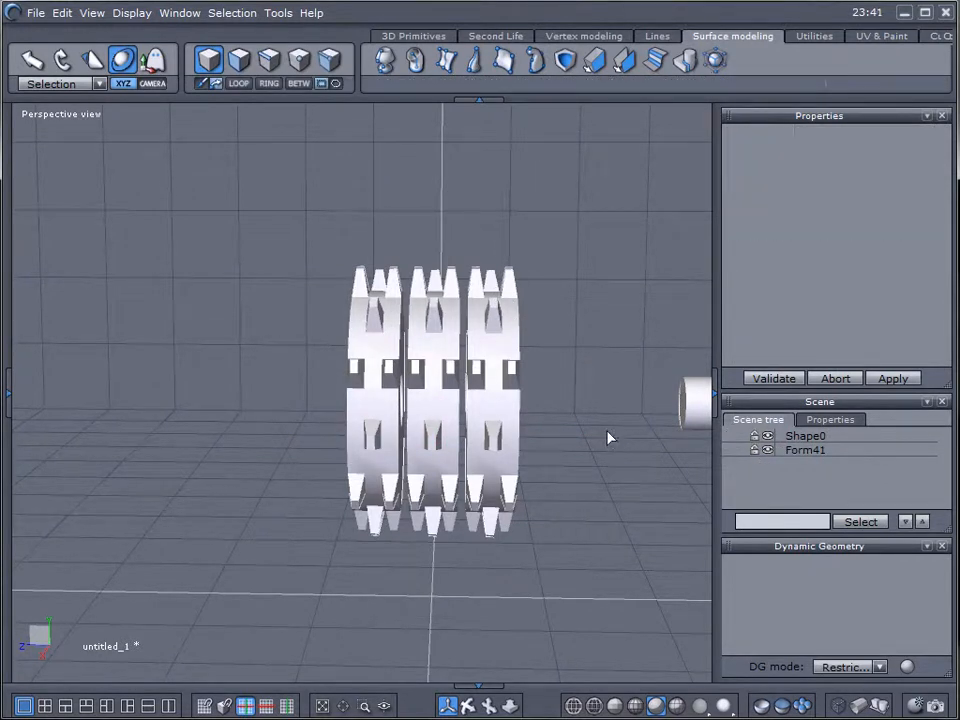
mouse_move(606, 437)
middle_mouse_down()
mouse_move(343, 467)
mouse_move(236, 399)
mouse_move(474, 435)
mouse_move(634, 446)
mouse_move(535, 443)
mouse_move(448, 471)
middle_mouse_up()
Slide the spare Shape0 cylinder into the hole and shrink it slightly to fit as the axle.
left_click(634, 429)
middle_click_drag(632, 461, 534, 484)
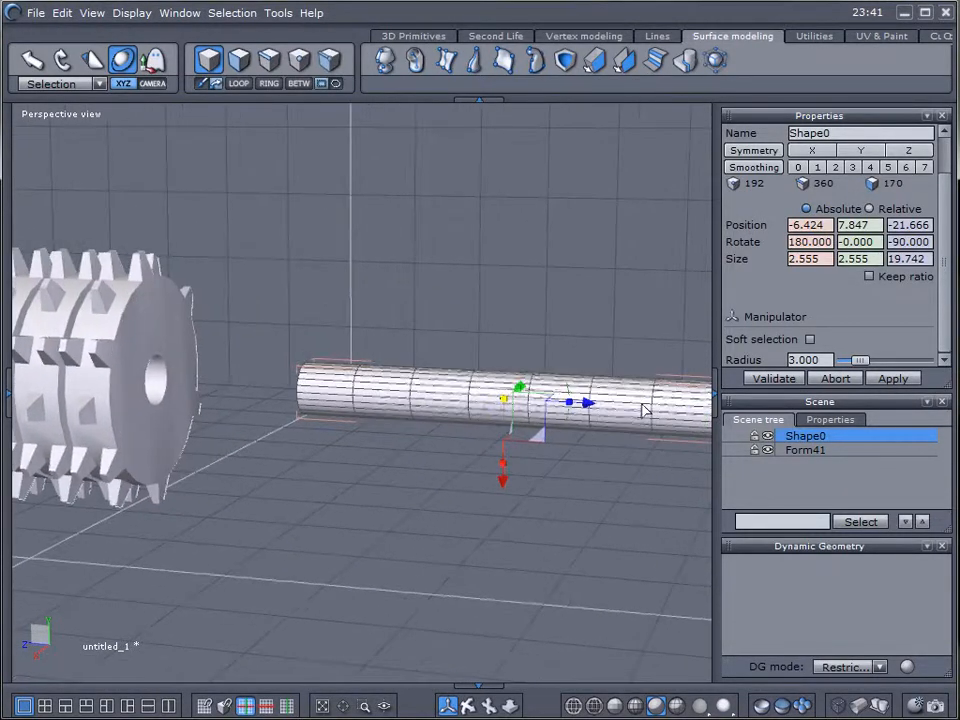
mouse_move(598, 405)
left_mouse_down()
mouse_move(208, 386)
mouse_move(200, 453)
left_mouse_up()
middle_click_drag(200, 453, 500, 462)
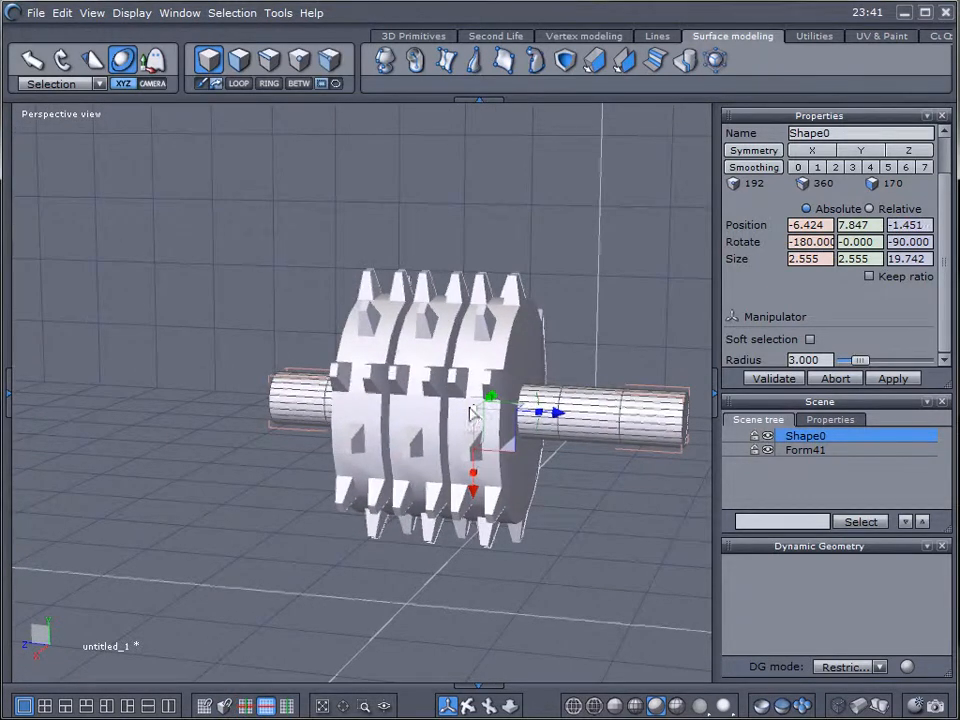
left_click_drag(470, 413, 455, 415)
mouse_move(455, 415)
right_mouse_down()
mouse_move(336, 414)
mouse_move(476, 430)
mouse_move(467, 454)
mouse_move(613, 471)
mouse_move(568, 489)
mouse_move(645, 487)
mouse_move(527, 485)
mouse_move(624, 493)
mouse_move(624, 467)
mouse_move(367, 458)
mouse_move(280, 498)
right_mouse_up()
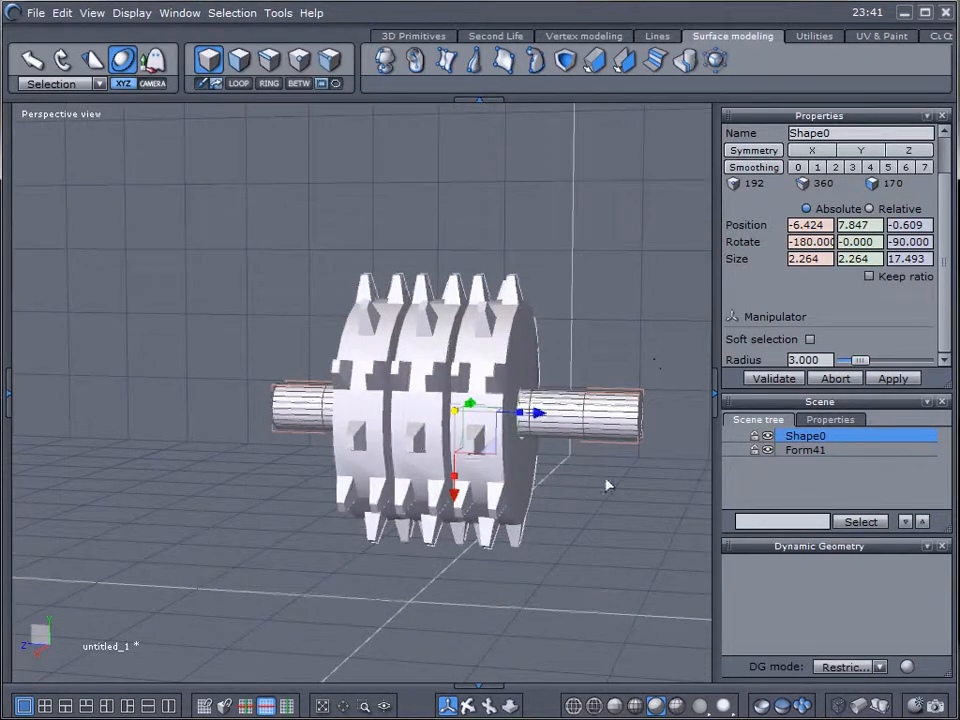
mouse_move(606, 486)
right_mouse_down()
mouse_move(326, 467)
mouse_move(612, 495)
mouse_move(579, 519)
mouse_move(594, 461)
right_mouse_up()
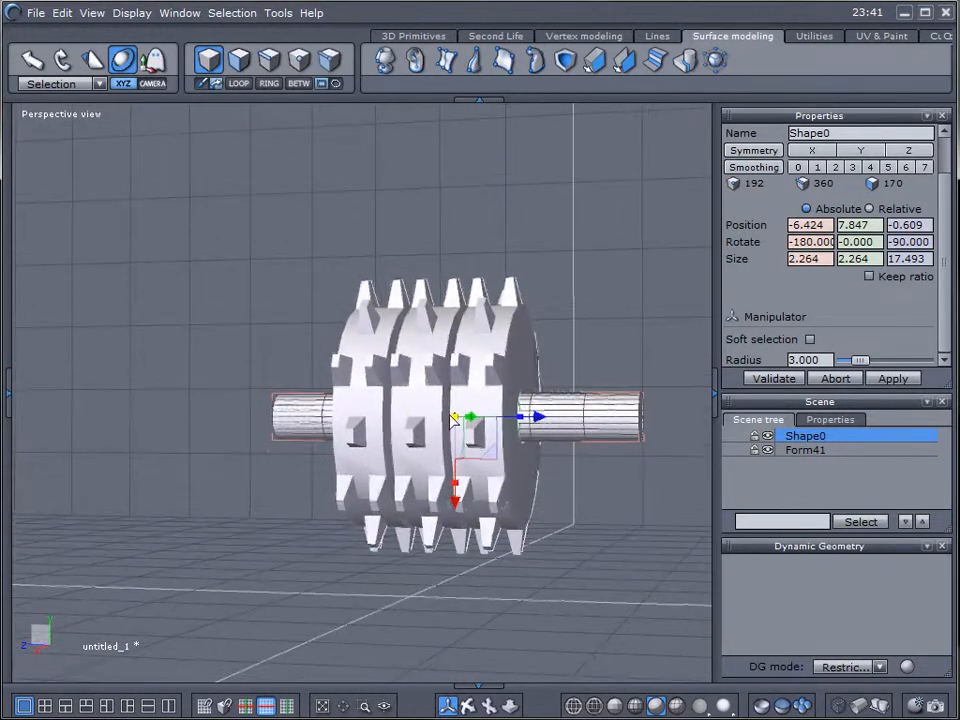
mouse_move(574, 510)
right_mouse_down()
mouse_move(225, 546)
mouse_move(261, 484)
mouse_move(235, 520)
mouse_move(257, 534)
mouse_move(326, 540)
mouse_move(551, 536)
mouse_move(564, 501)
mouse_move(322, 490)
right_mouse_up()
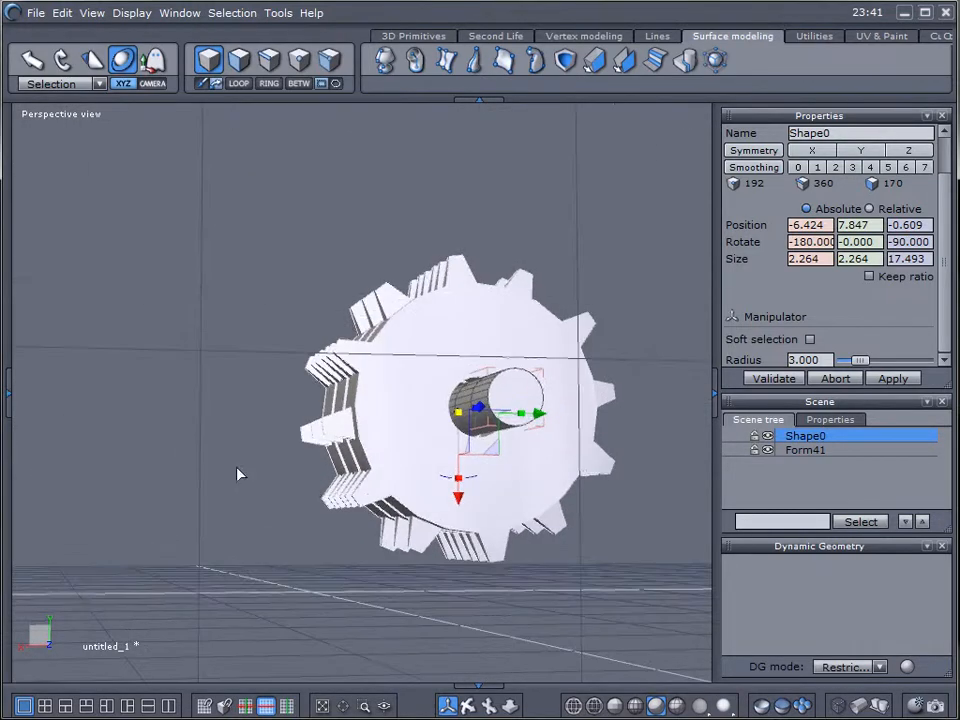
right_click_drag(238, 474, 583, 323)
mouse_move(662, 472)
right_mouse_down()
mouse_move(529, 521)
mouse_move(425, 537)
mouse_move(377, 516)
mouse_move(281, 521)
mouse_move(636, 487)
right_mouse_up()
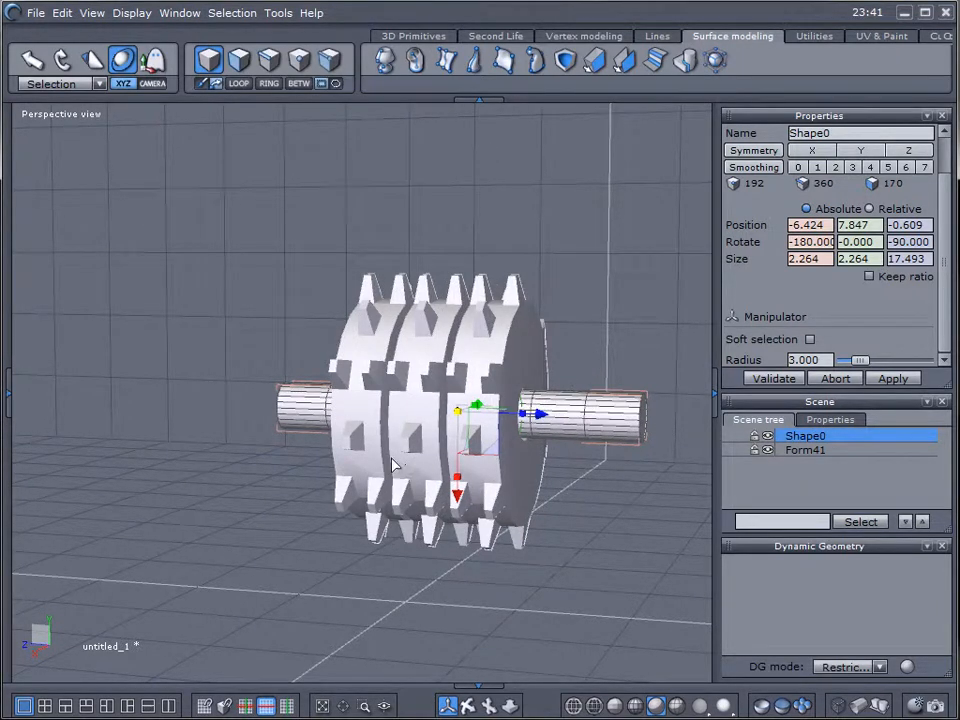
mouse_move(223, 484)
right_mouse_down()
mouse_move(392, 482)
mouse_move(465, 495)
mouse_move(298, 501)
right_mouse_up()
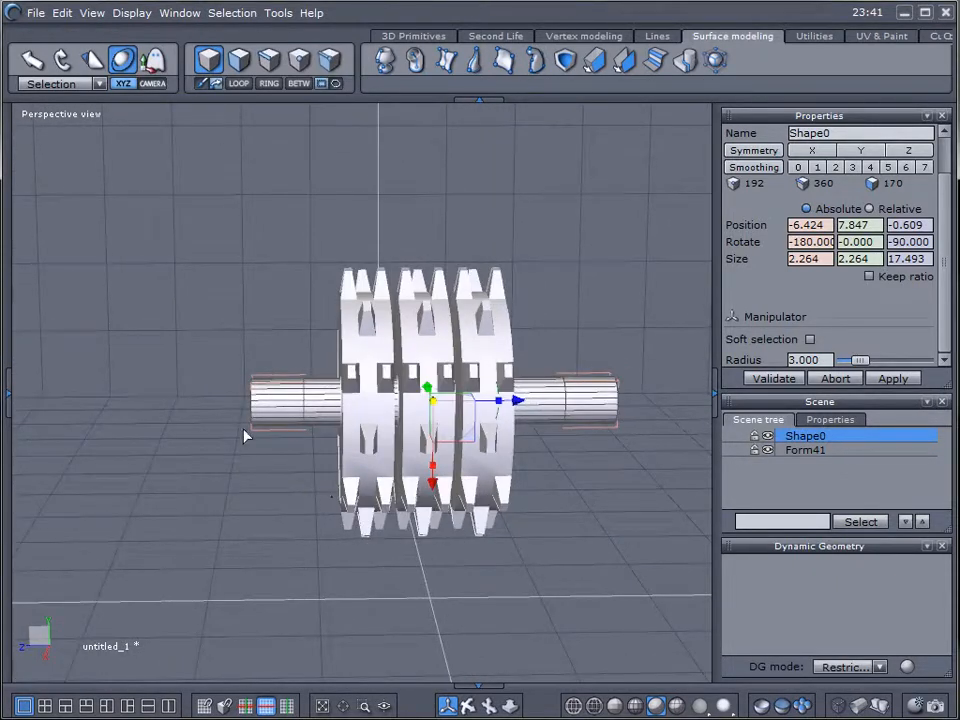